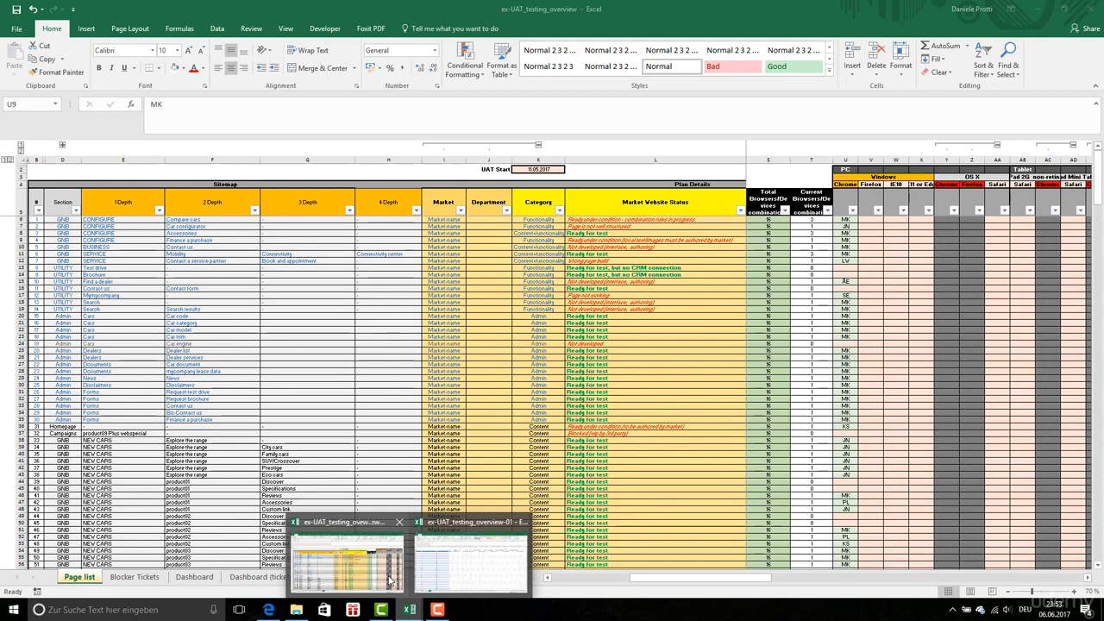
Examine the browser and device columns of the Page list sheet, from PC across Tablet to Mobile
key(shift+Right)
key(shift+Right)
key(shift+Right)
key(shift+Right)
key(shift+Right)
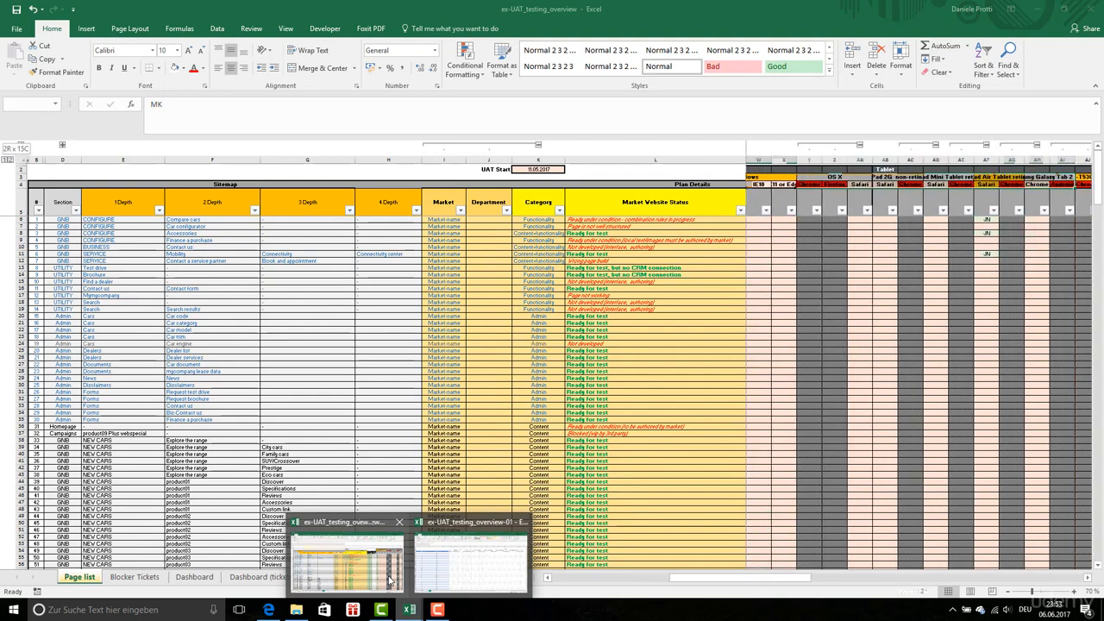
key(shift+Right)
key(shift+Right)
key(shift+Right)
key(shift+Right)
key(shift+Right)
key(shift+Right)
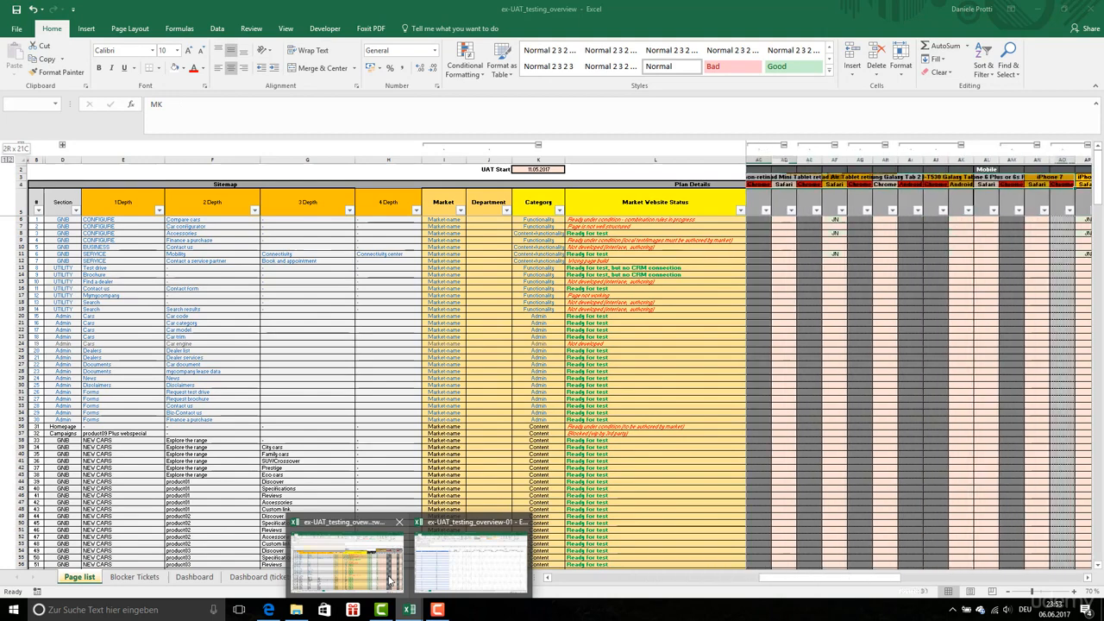
key(shift+Right)
key(shift+Right)
key(shift+Right)
key(shift+Right)
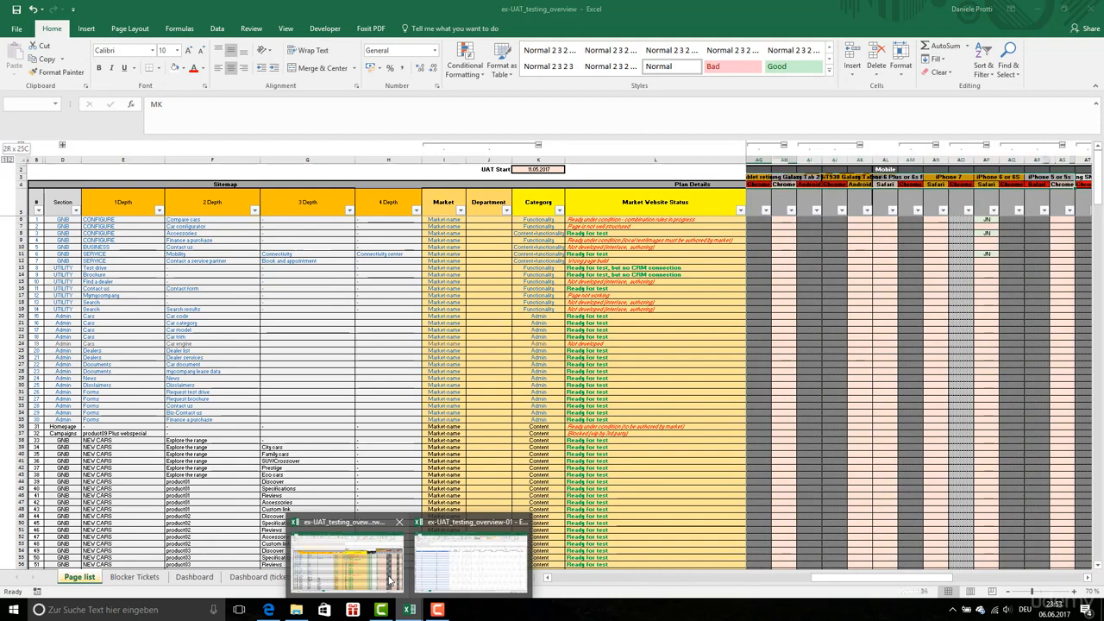
Switch to the ex-UAT_testing_overview-01 workbook and fill the merged PC header in row 2 with blue
click(389, 579)
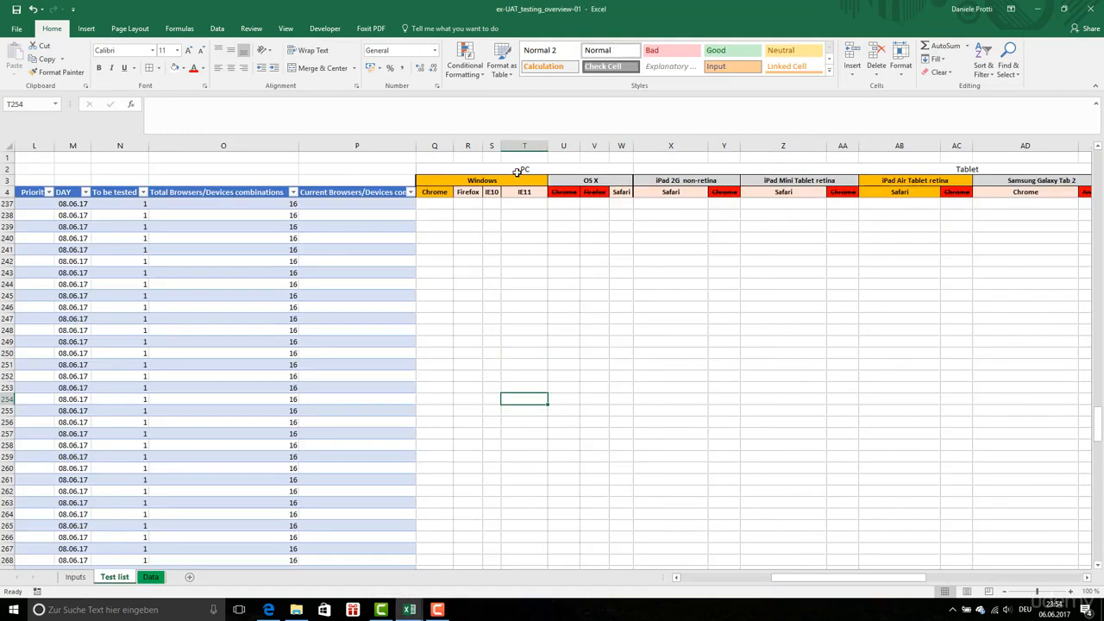
click(521, 169)
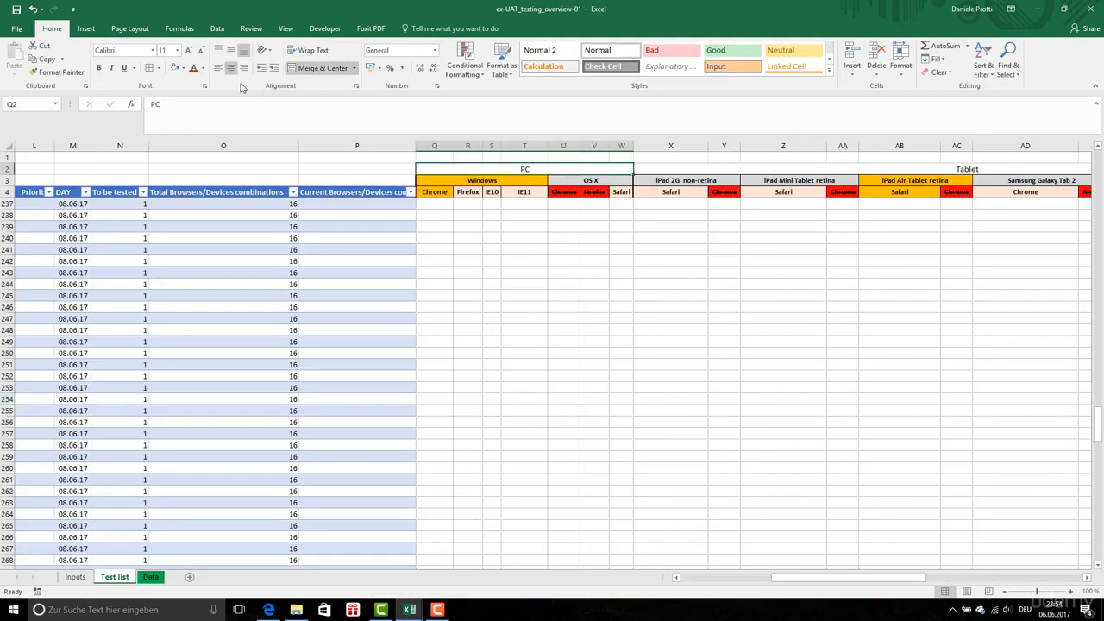
click(183, 69)
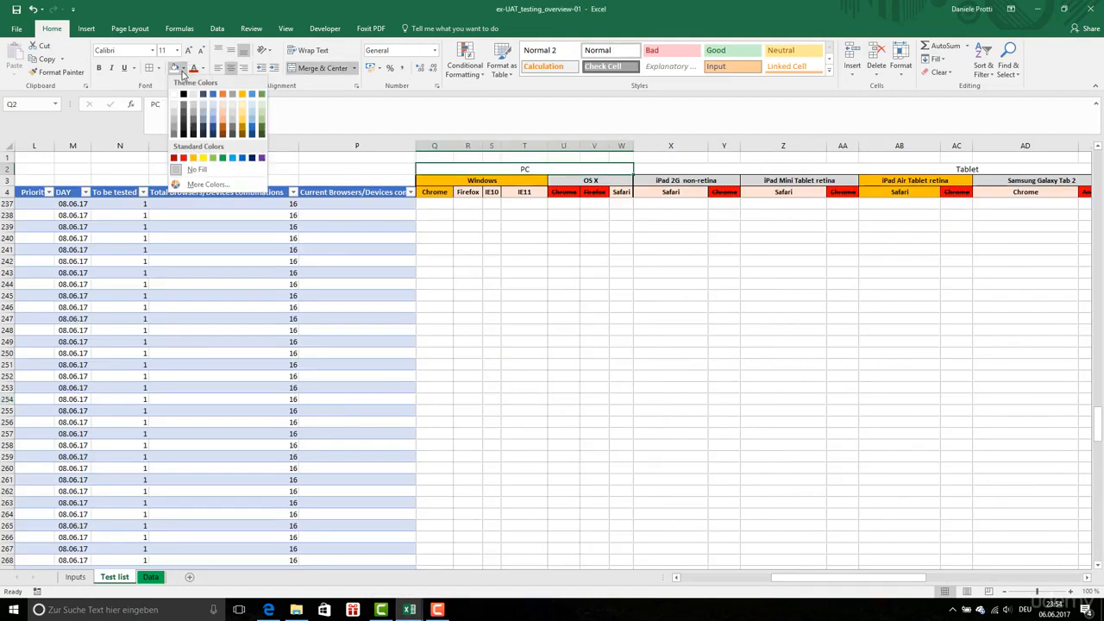
click(211, 125)
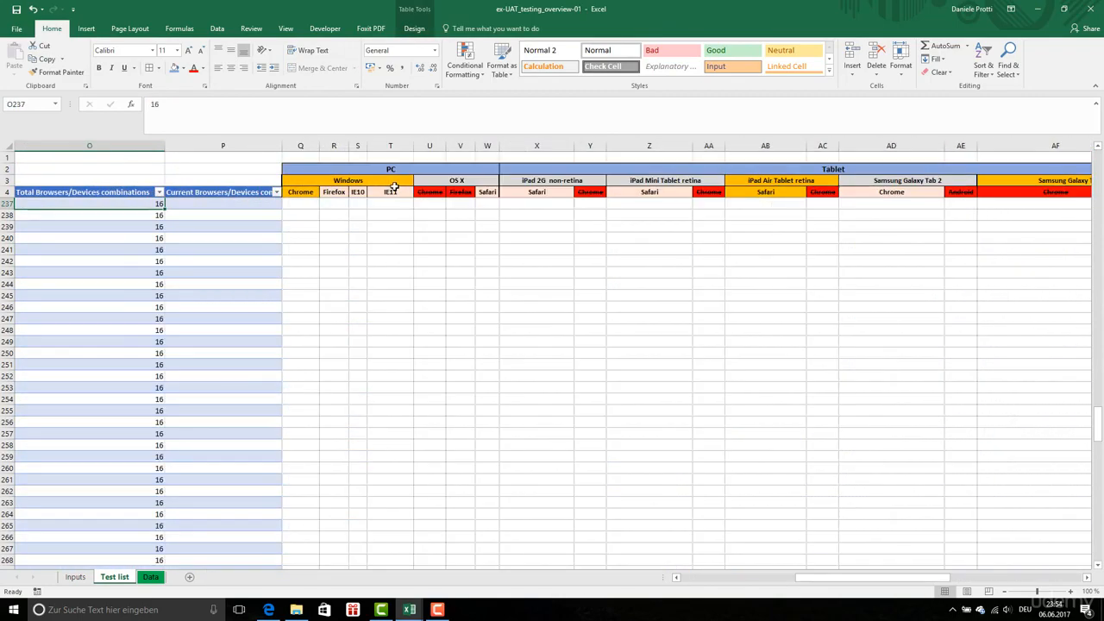
Inspect the Windows and OS X headers and the browser names beneath them, including the struck-through ones
click(396, 180)
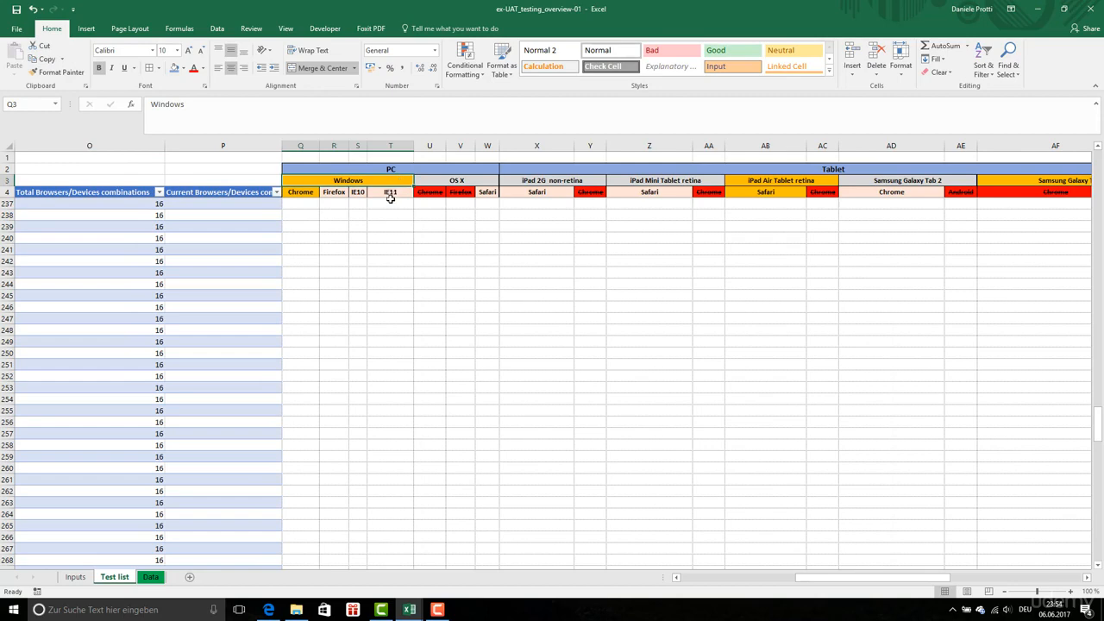
click(394, 191)
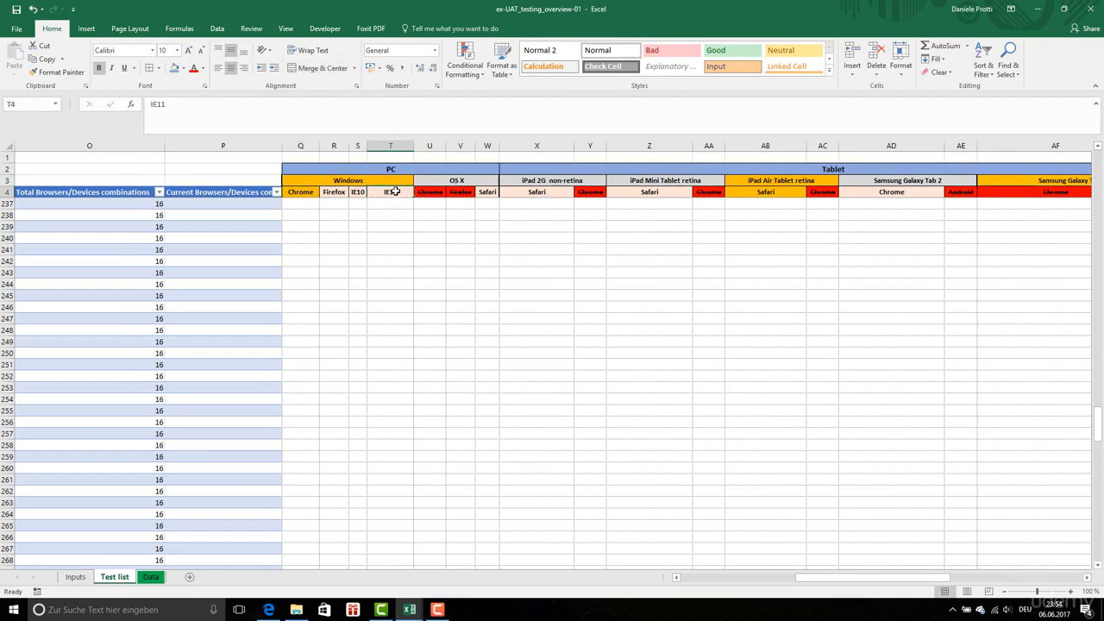
click(338, 192)
click(417, 191)
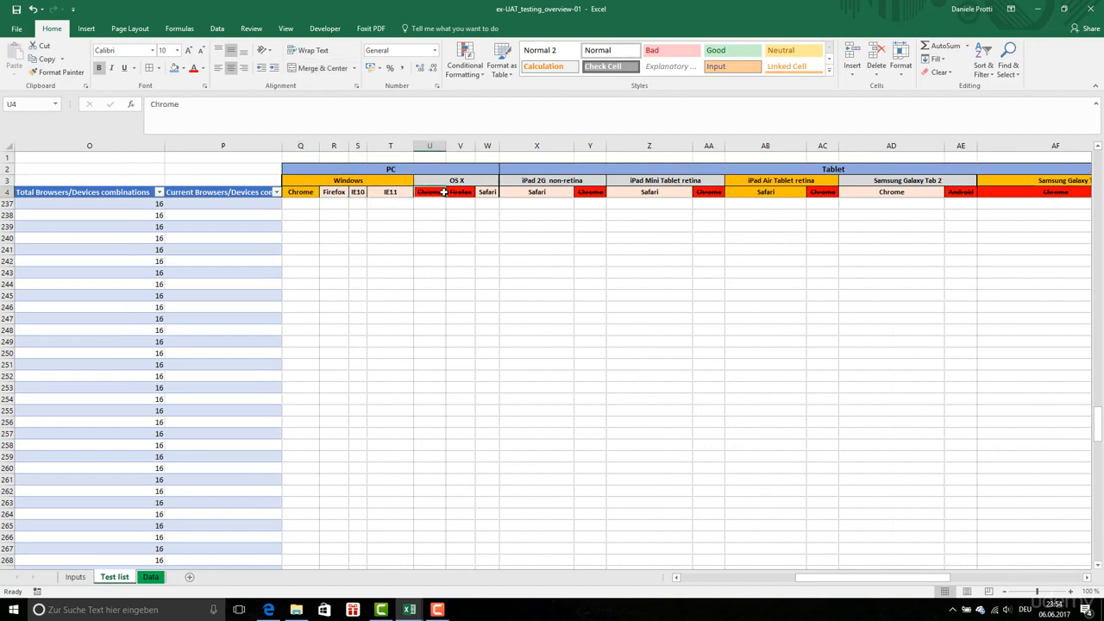
drag(336, 190, 398, 193)
click(441, 195)
click(458, 195)
click(308, 194)
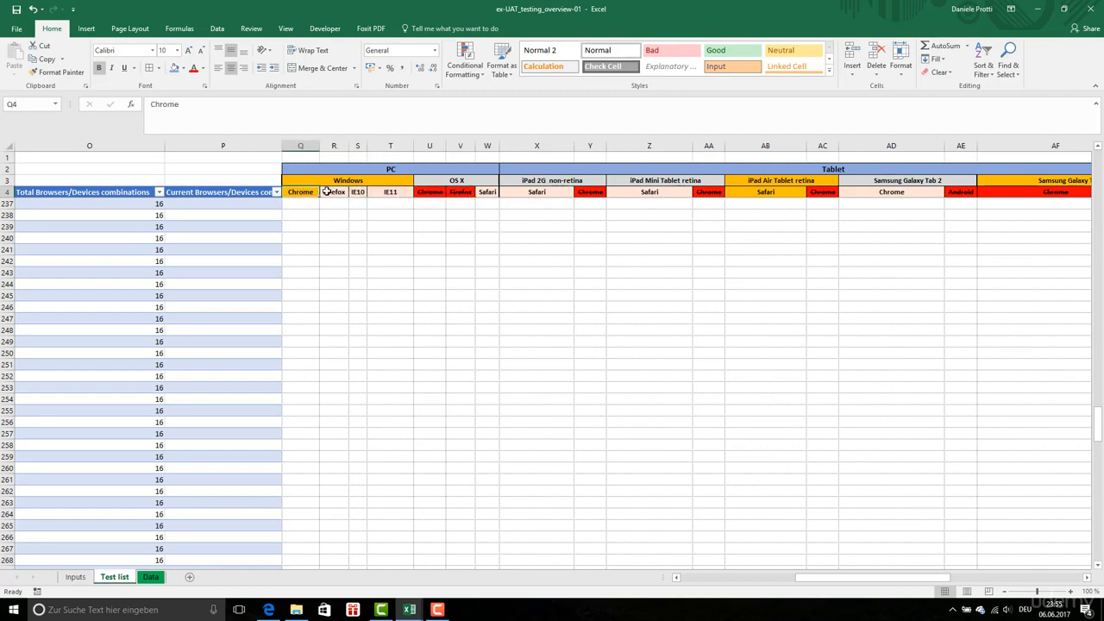
drag(333, 192, 458, 196)
click(441, 193)
click(462, 258)
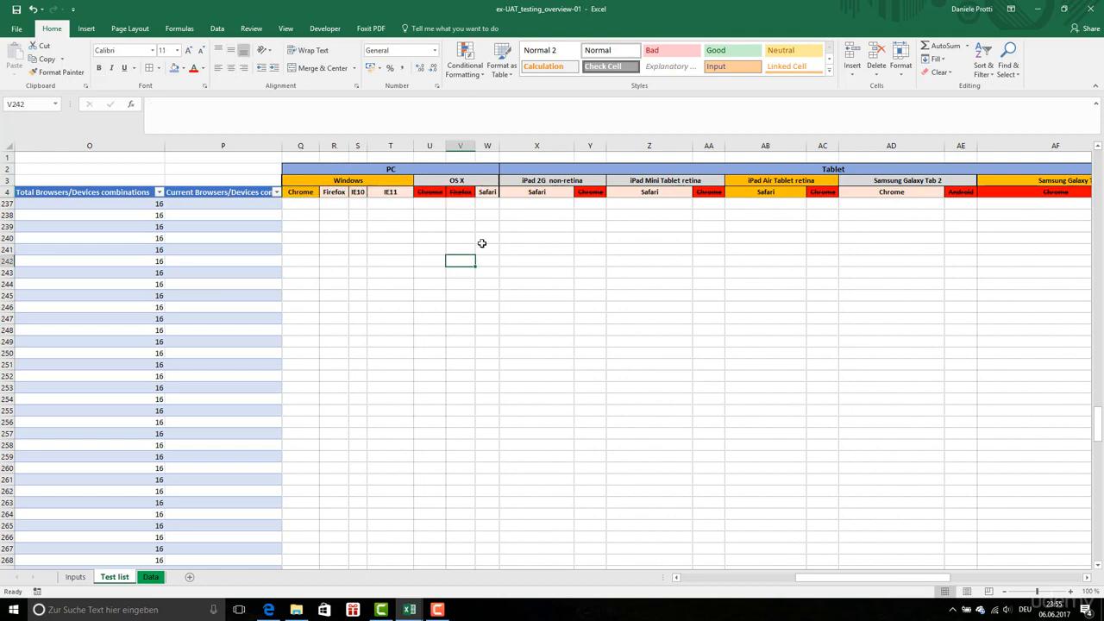
Select the test result cells Q237:AS376 beneath the browser and device headers and name the range rngTestResults
click(305, 205)
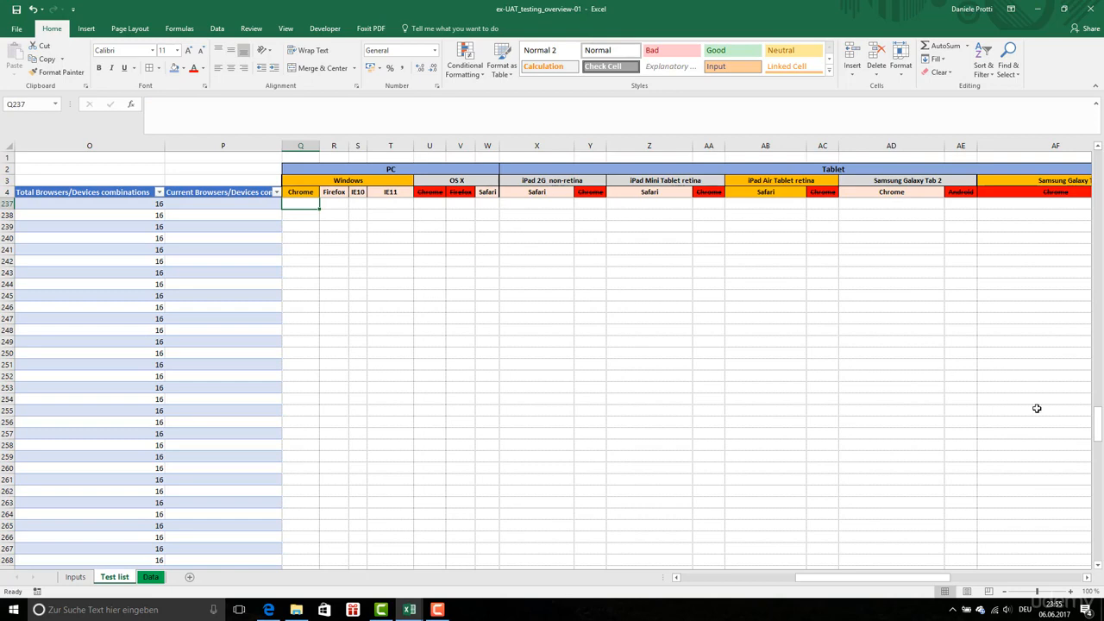
mouse_move(305, 204)
mouse_down()
mouse_move(837, 344)
mouse_move(1060, 345)
mouse_move(1018, 346)
mouse_up()
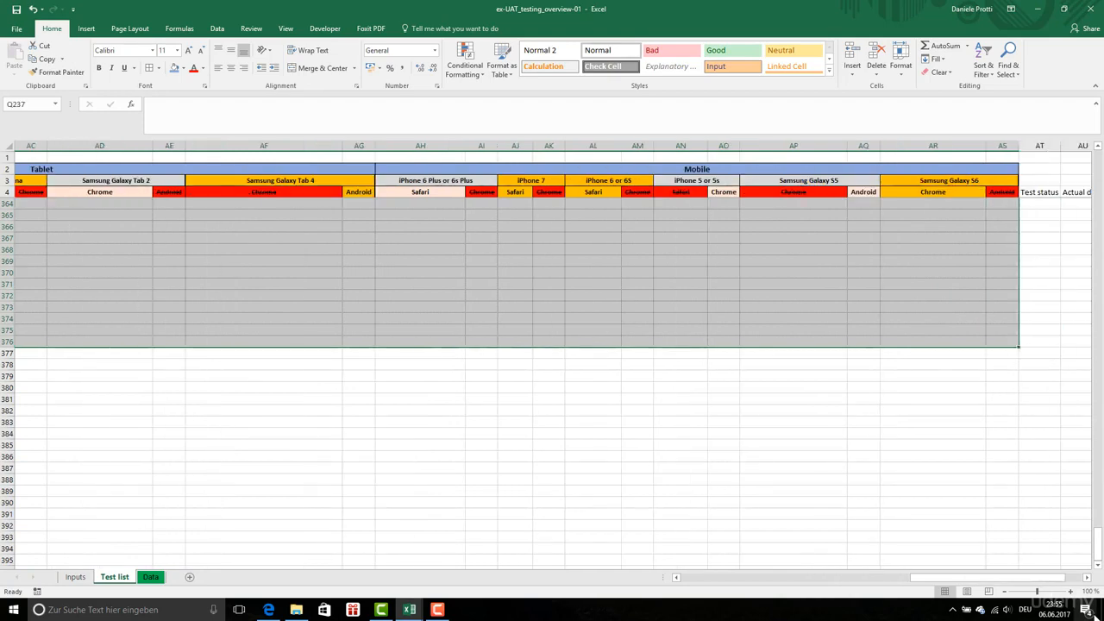
click(31, 104)
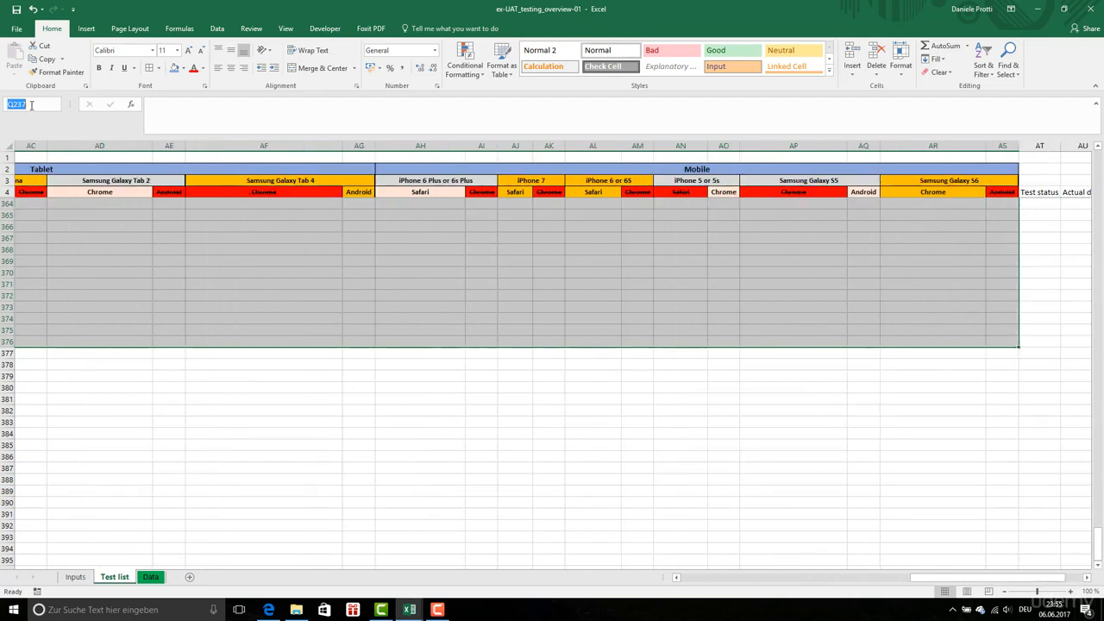
text(rng)
text(TestResults)
key(Return)
Start a new conditional formatting rule for rngTestResults that formats only cells containing blanks
drag(963, 577, 802, 588)
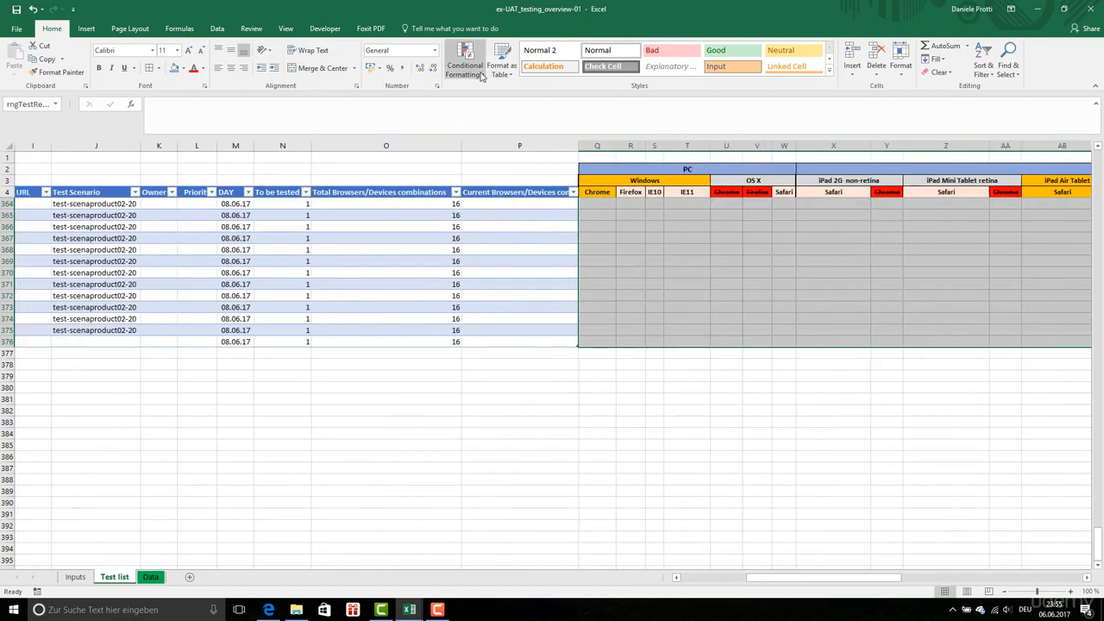
click(480, 76)
click(495, 245)
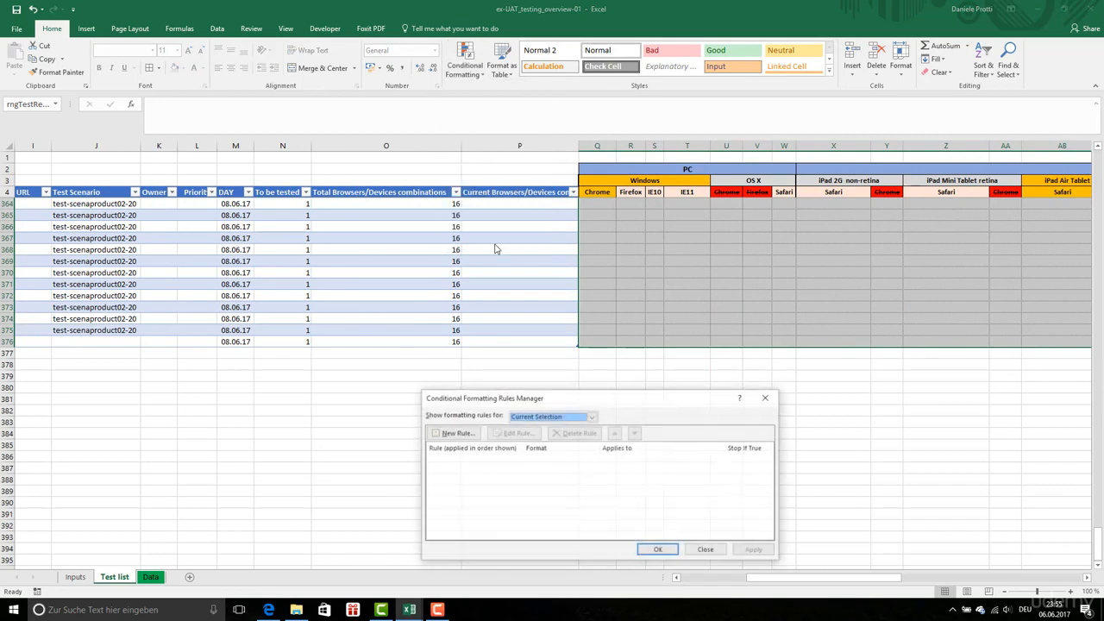
click(466, 433)
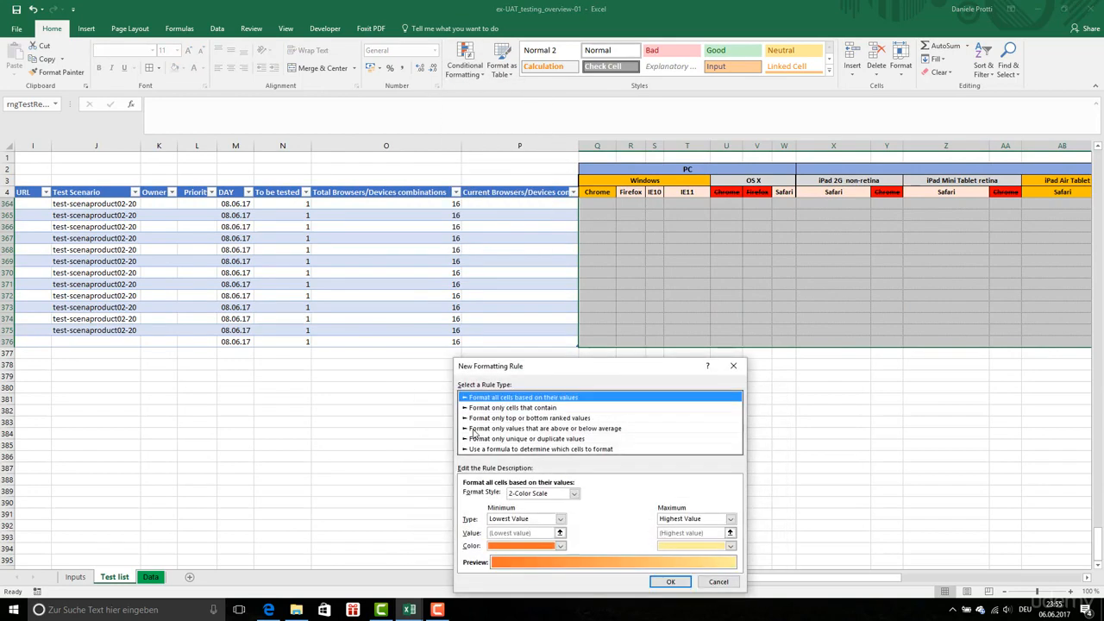
click(471, 296)
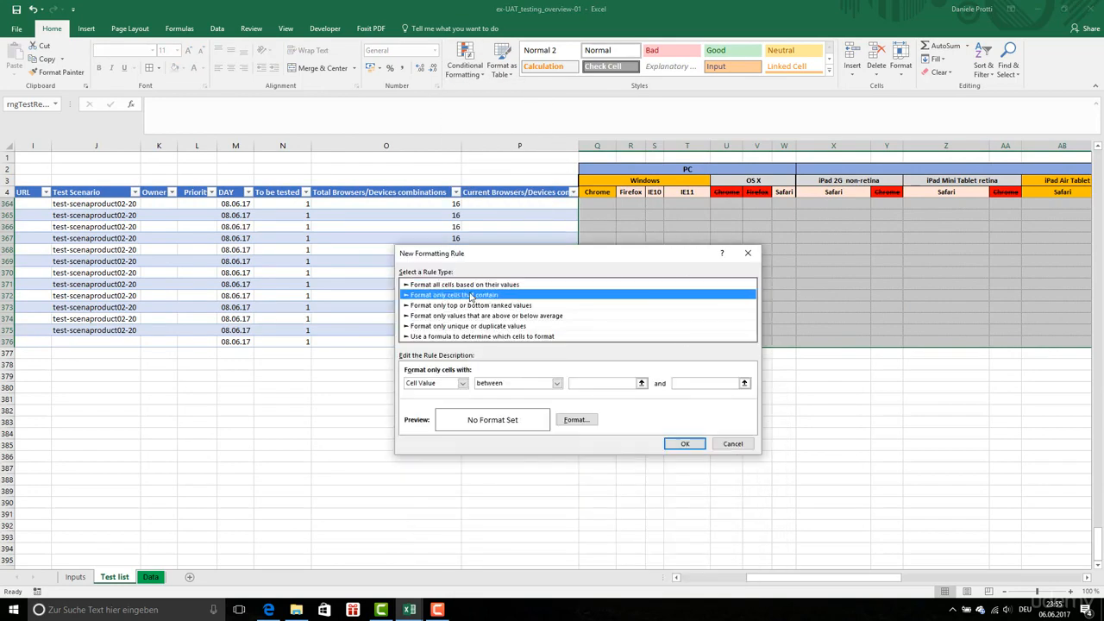
click(463, 384)
click(494, 387)
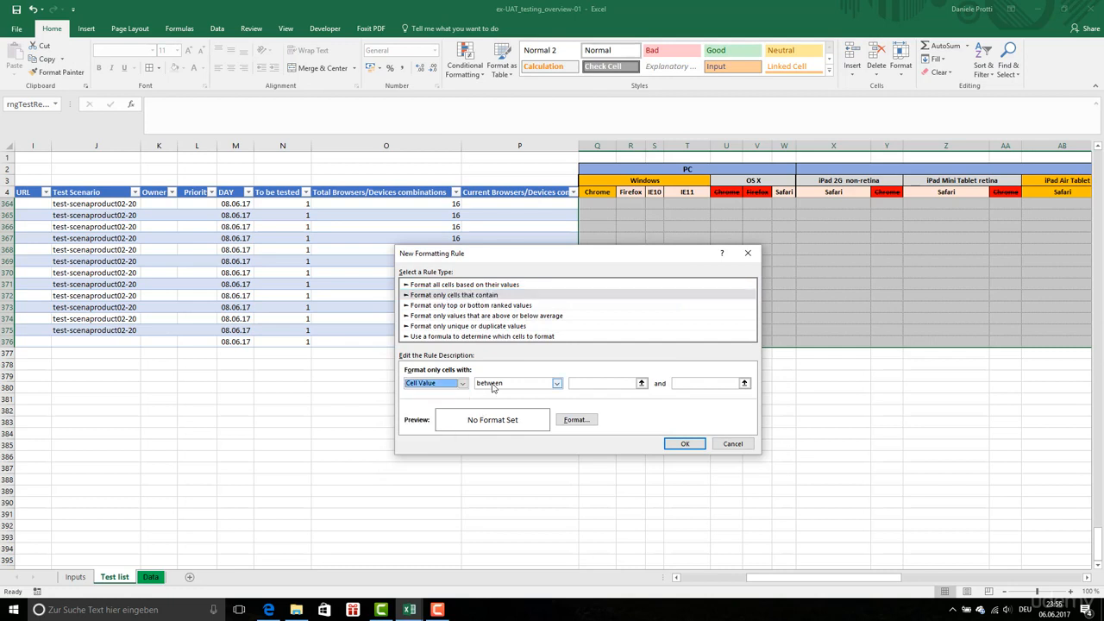
click(494, 387)
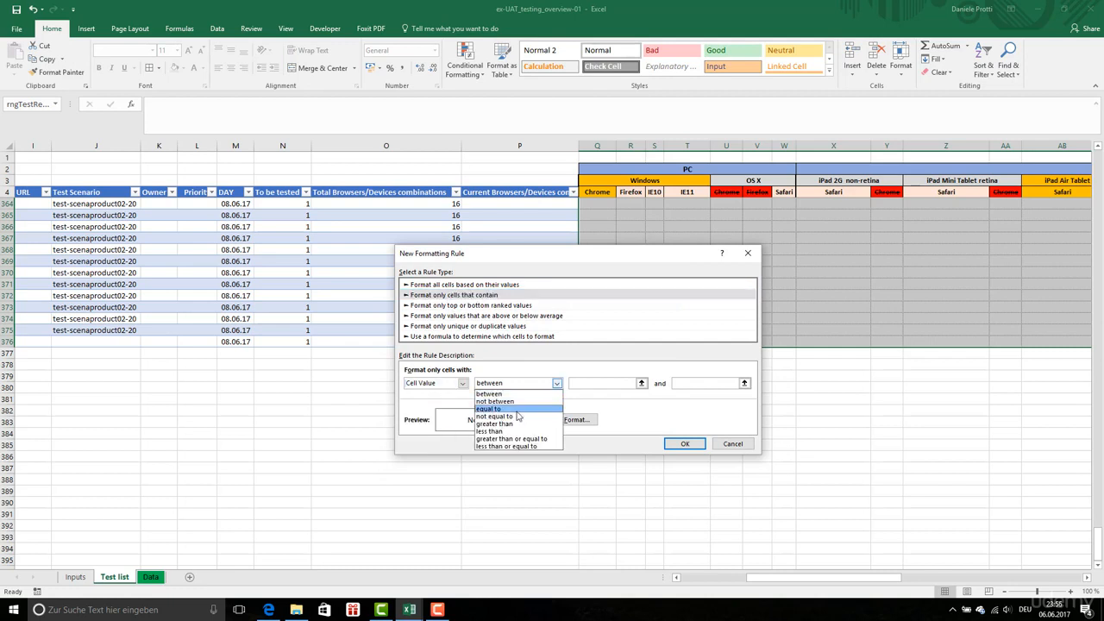
click(463, 384)
click(443, 417)
Give the blanks rule a light orange background fill and confirm the rule
click(576, 420)
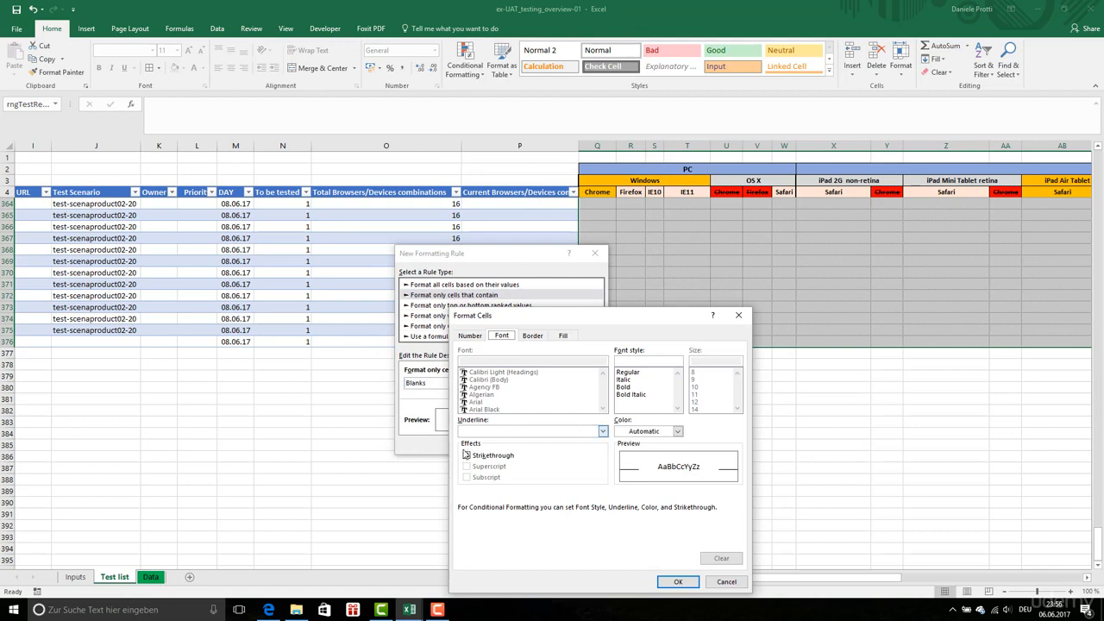
click(522, 401)
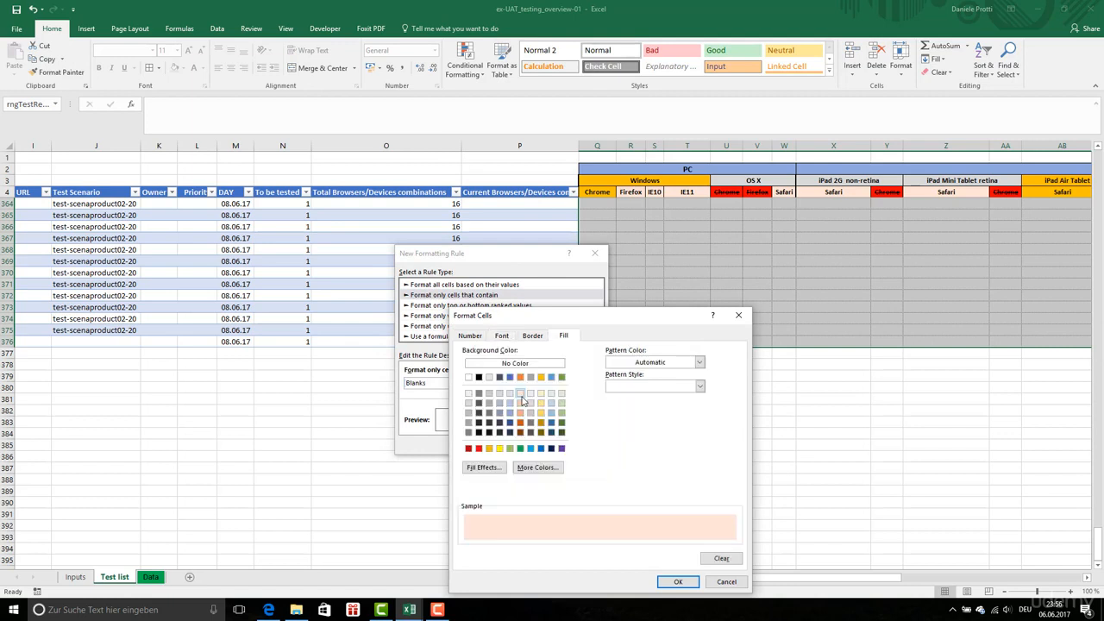
key(Return)
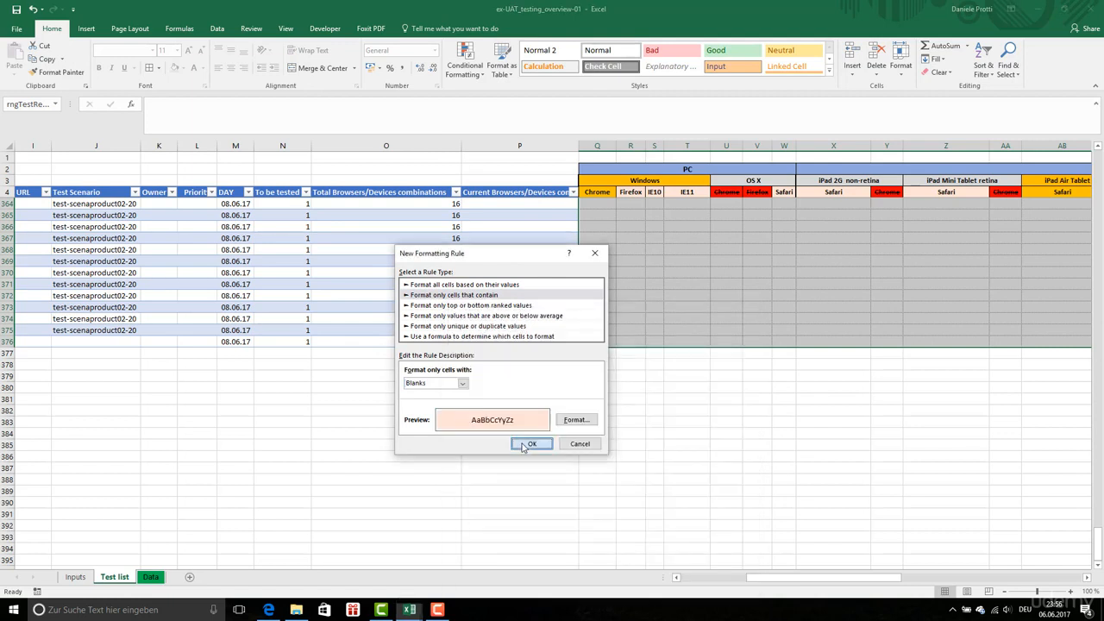
click(525, 443)
Add a second conditional formatting rule that fills cells containing no blanks with green
click(470, 434)
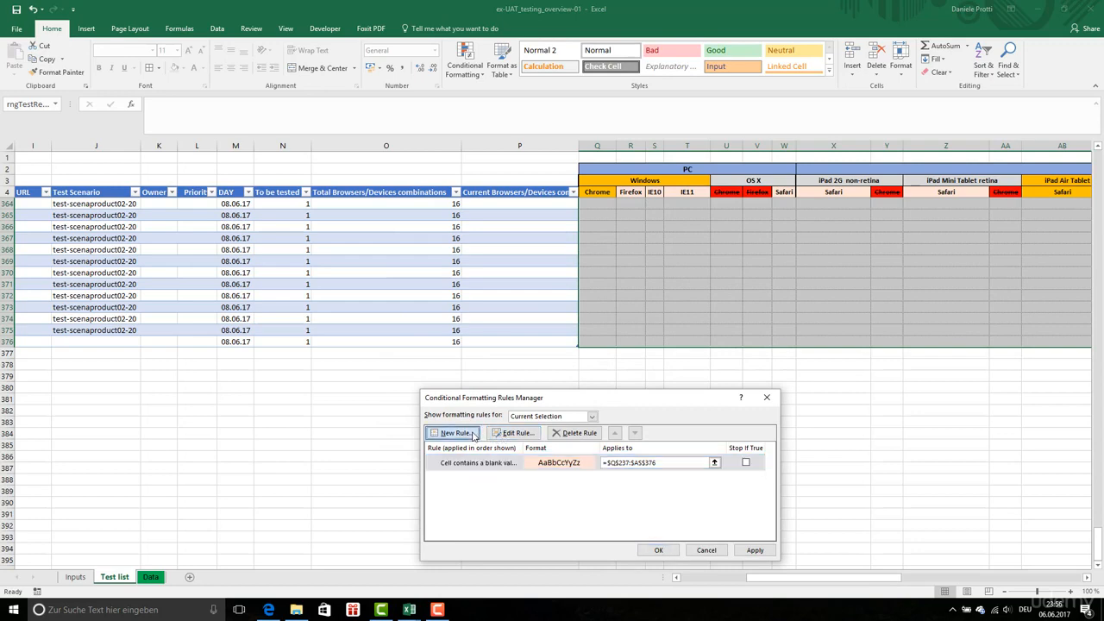
click(512, 407)
click(521, 495)
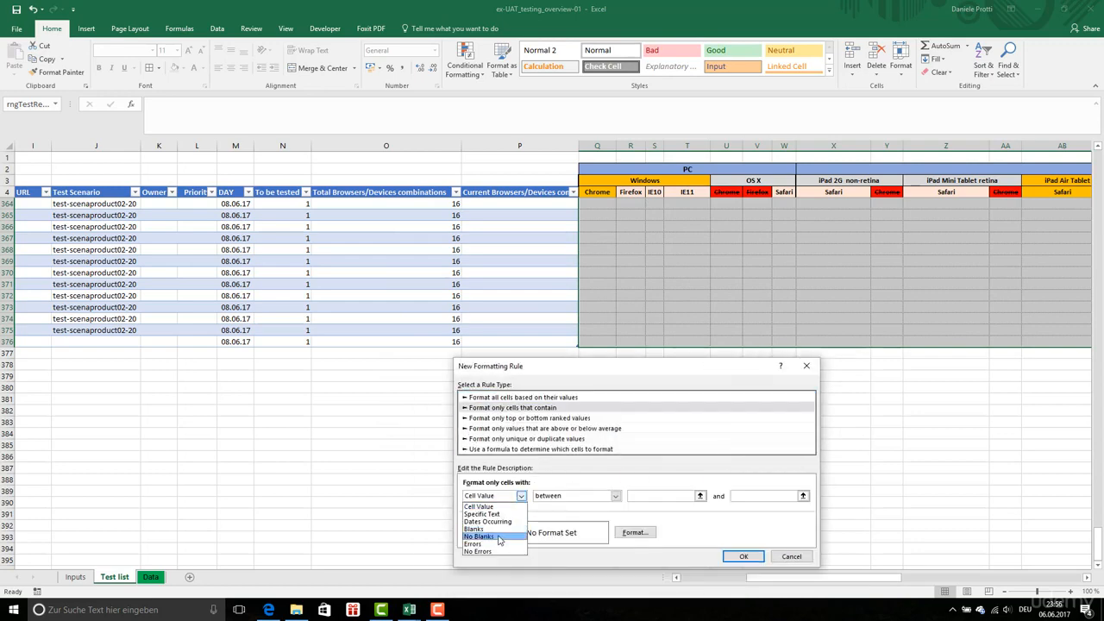
click(480, 536)
click(635, 532)
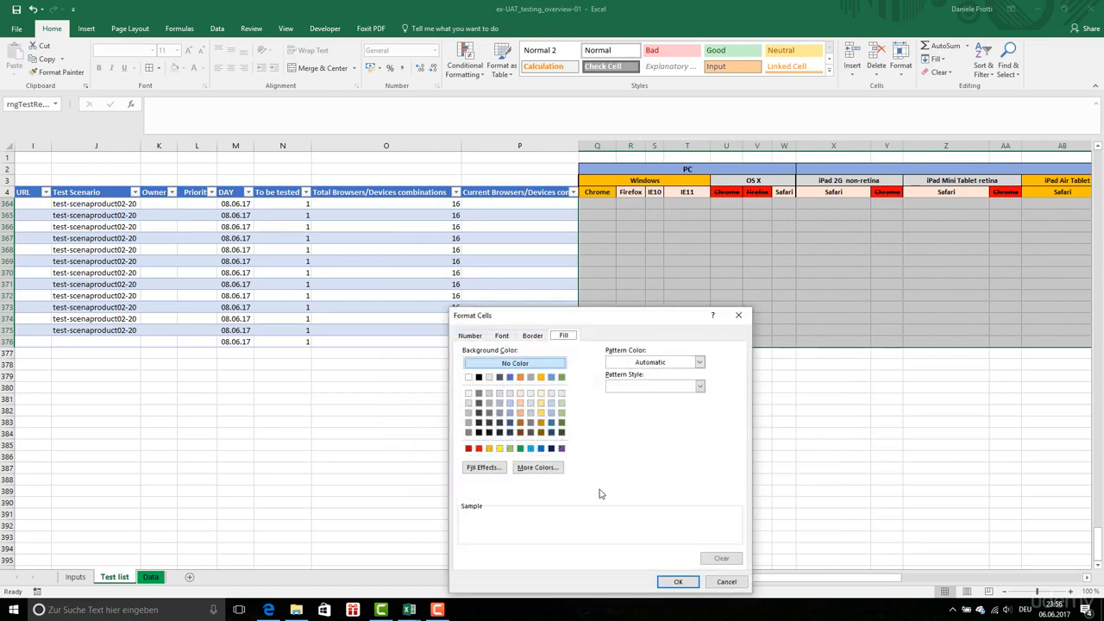
click(561, 413)
key(Return)
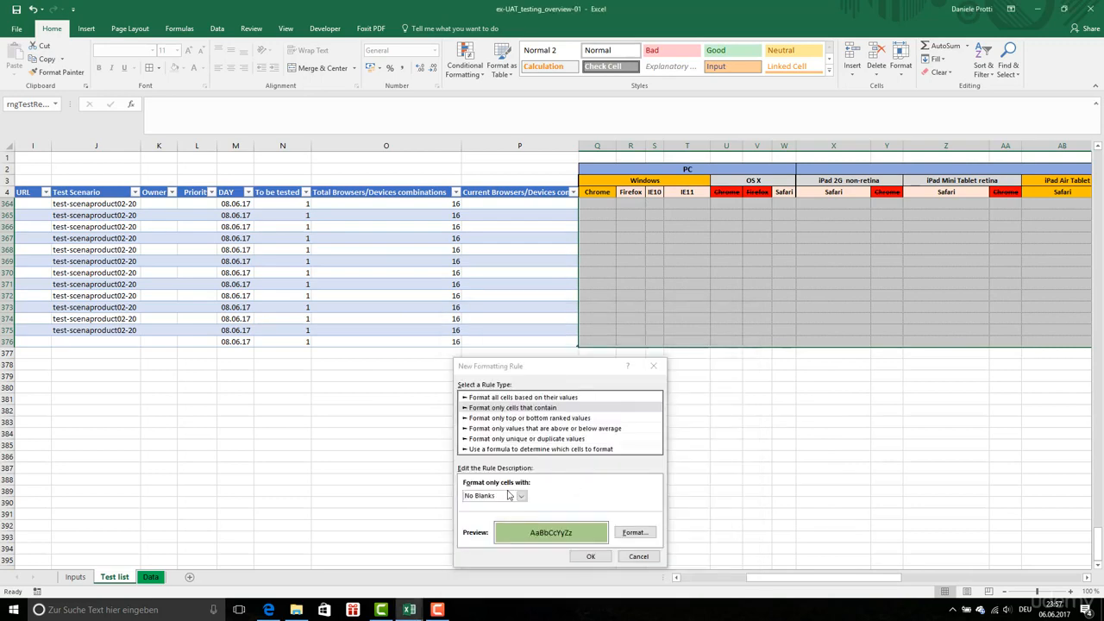
click(592, 556)
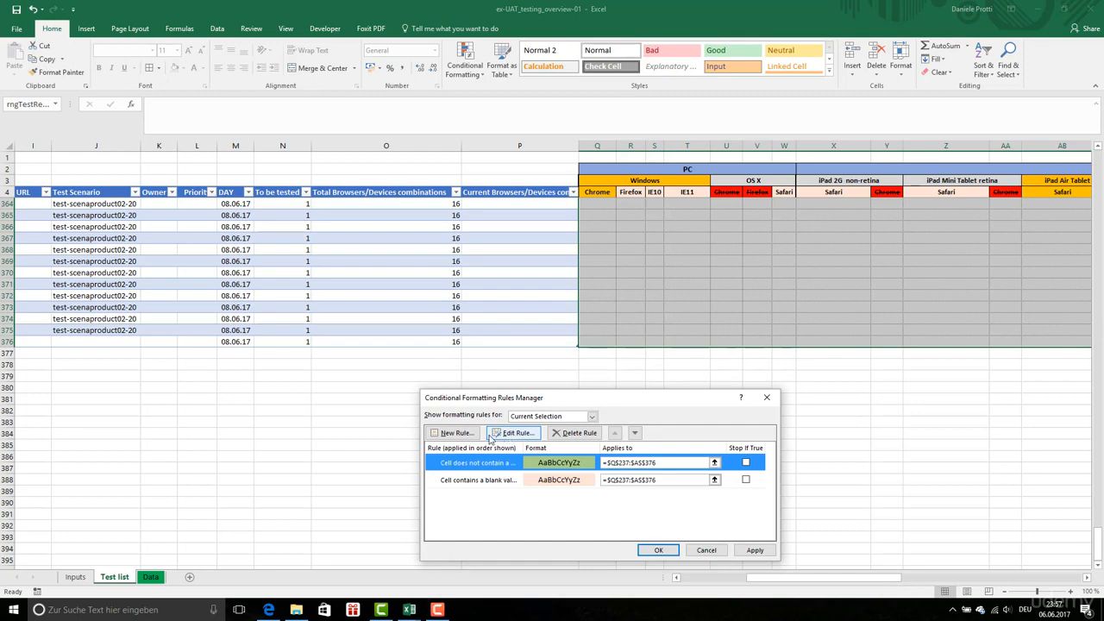
Add a third conditional formatting rule for cell values equal to a specified entry, choosing a fill pattern style, and apply the rules
click(462, 437)
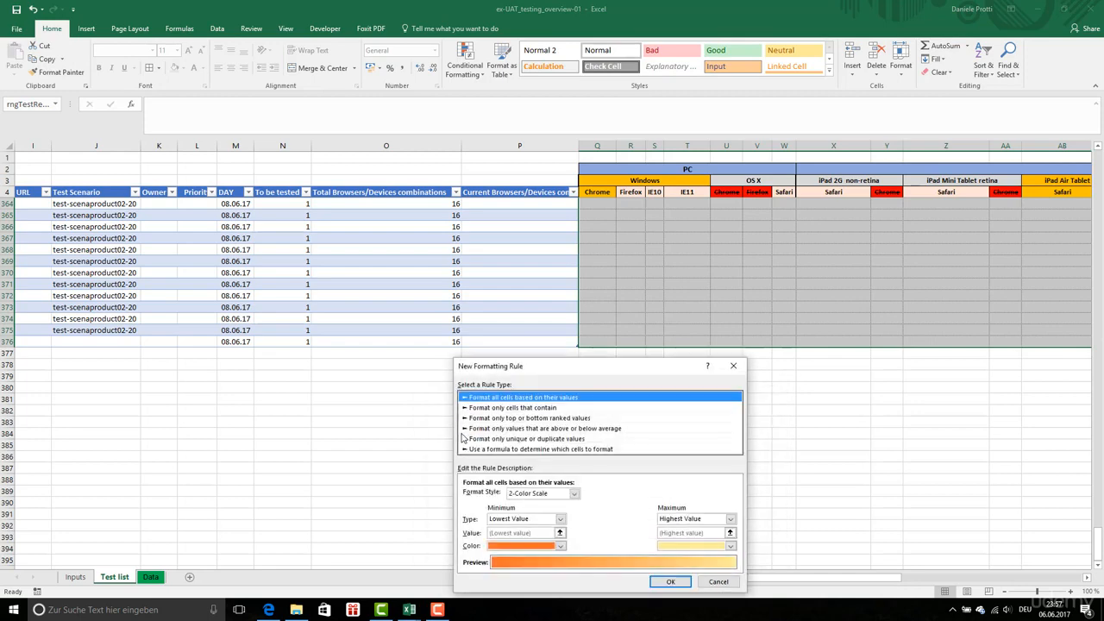
click(508, 408)
click(536, 497)
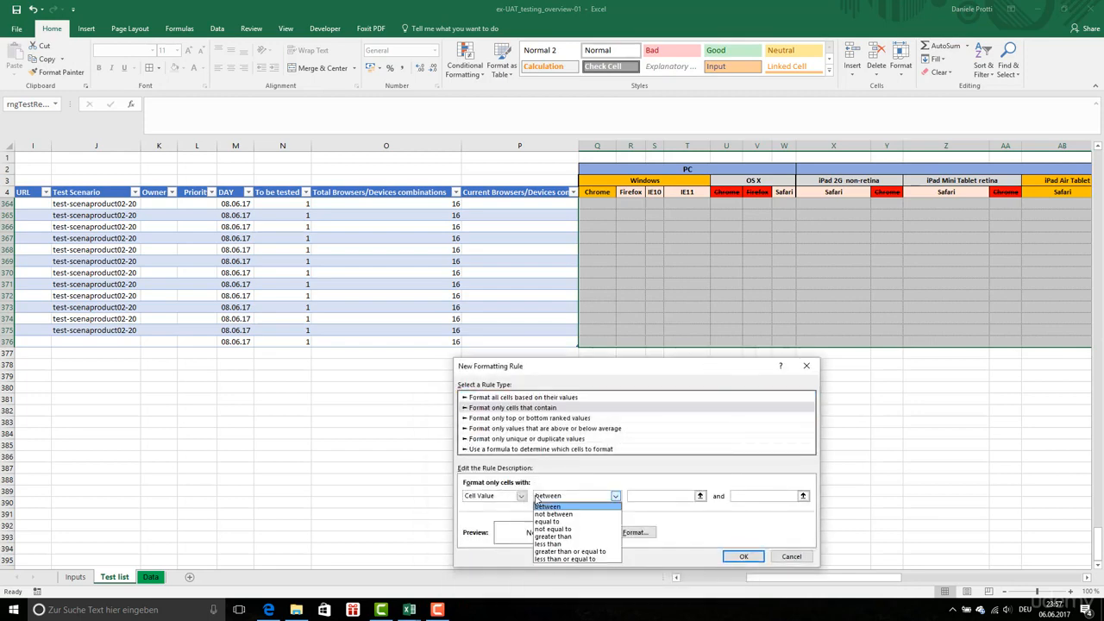
click(552, 522)
click(657, 497)
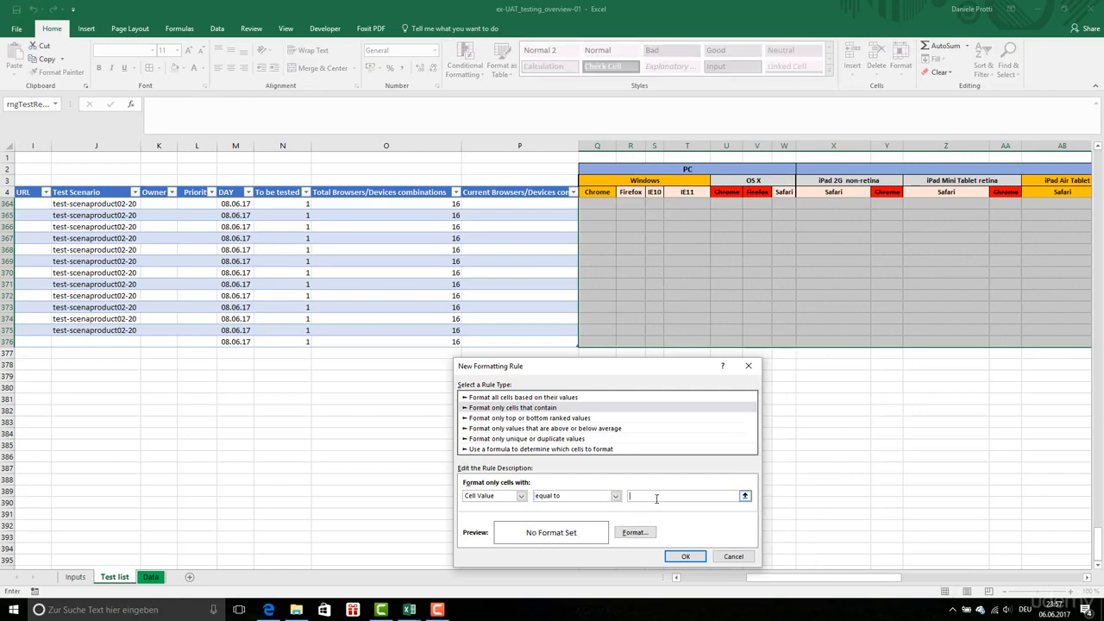
click(636, 532)
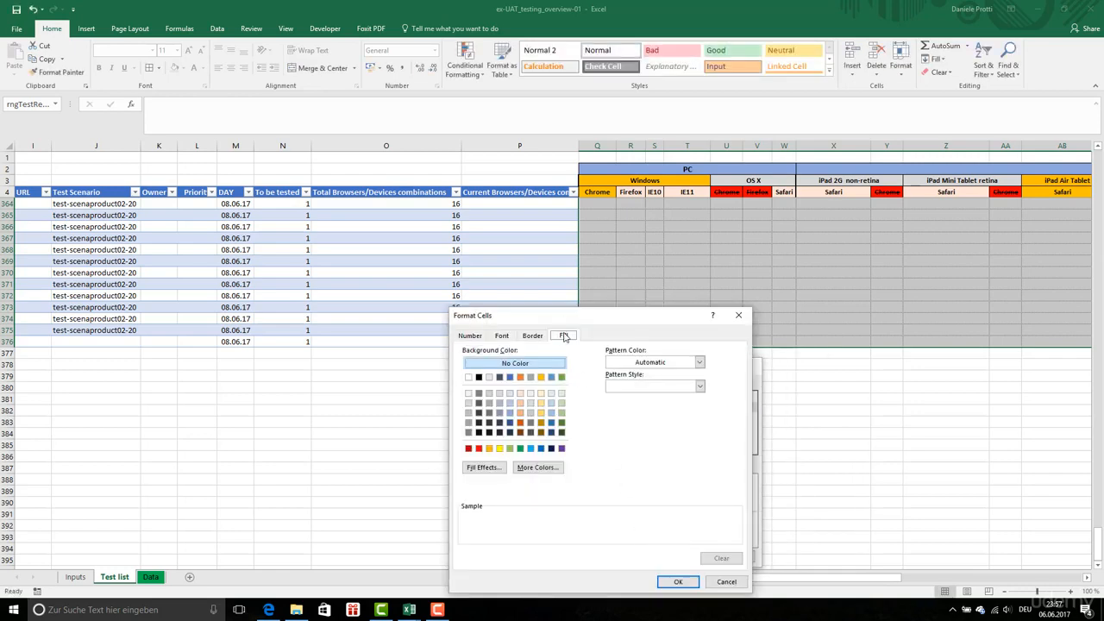
click(699, 385)
click(657, 404)
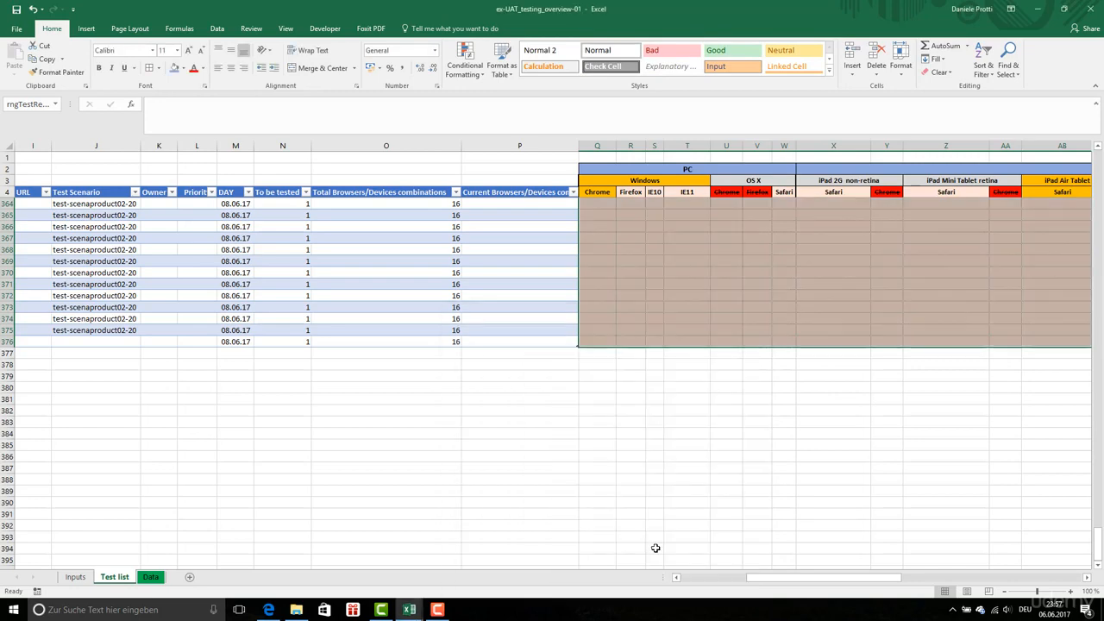
click(652, 329)
scroll(652, 330, up, 20)
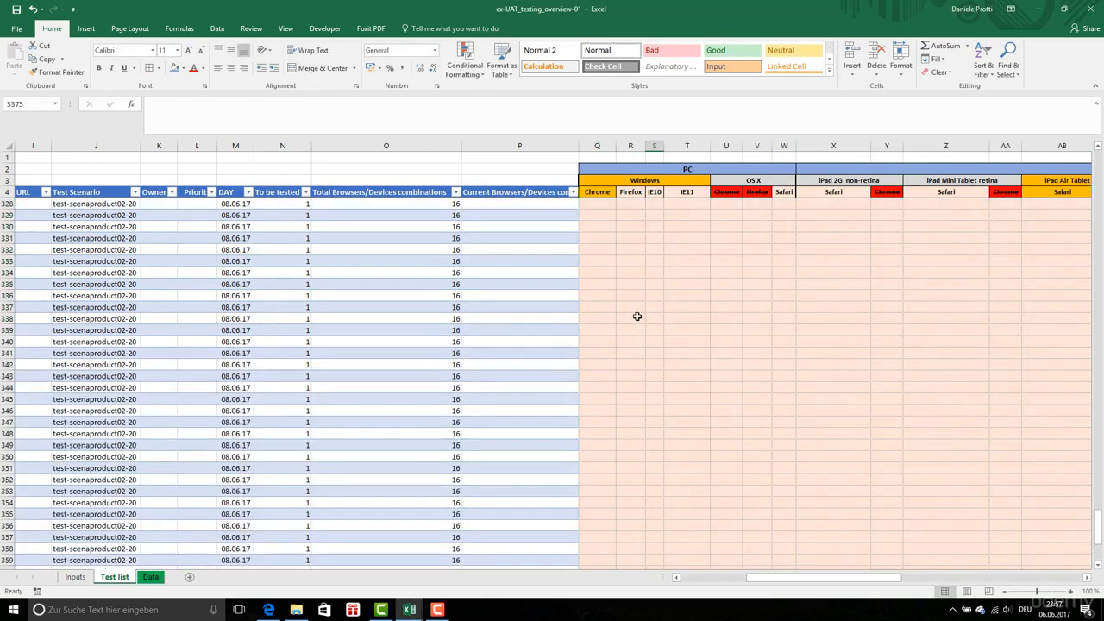
Check how far up the browser and device columns the blanks fill extends, and review the rules that produce it
scroll(633, 313, up, 20)
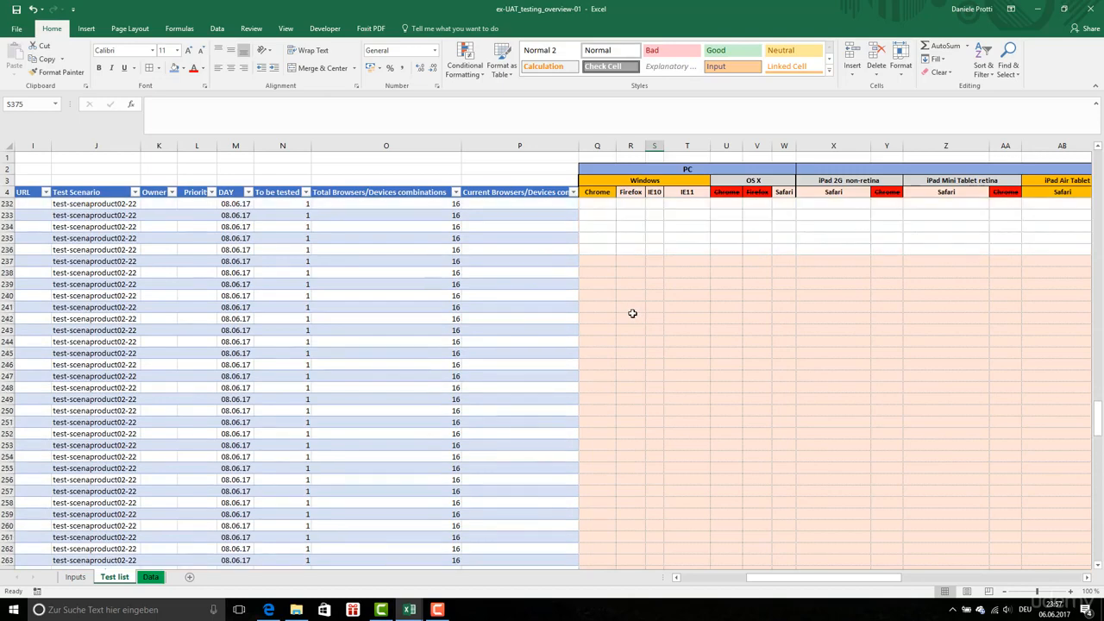
scroll(633, 313, up, 1)
scroll(633, 313, down, 6)
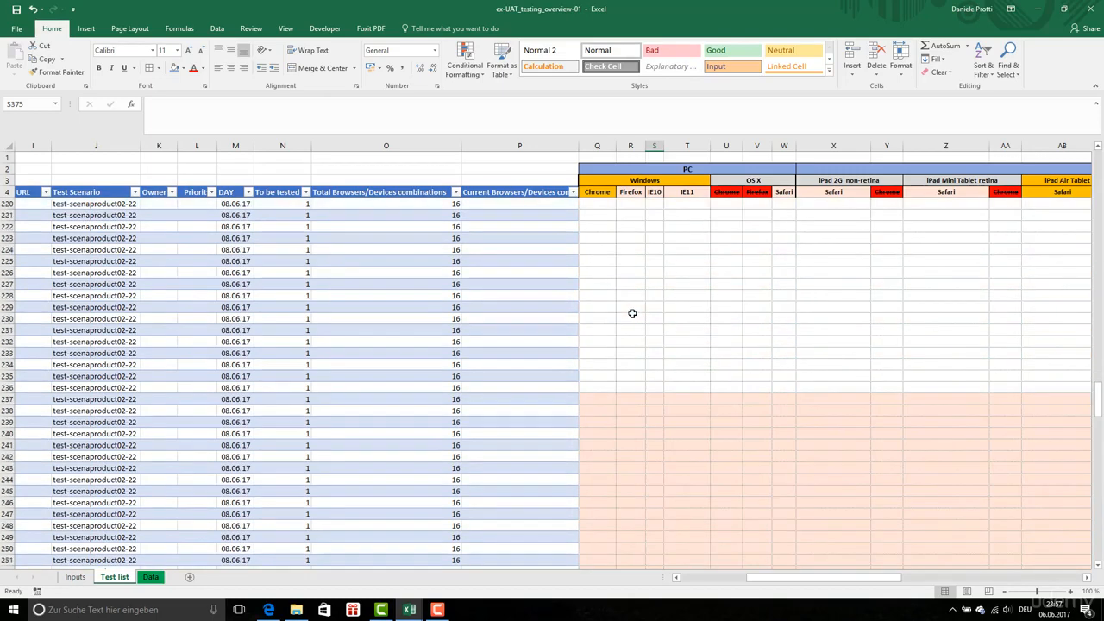
click(603, 364)
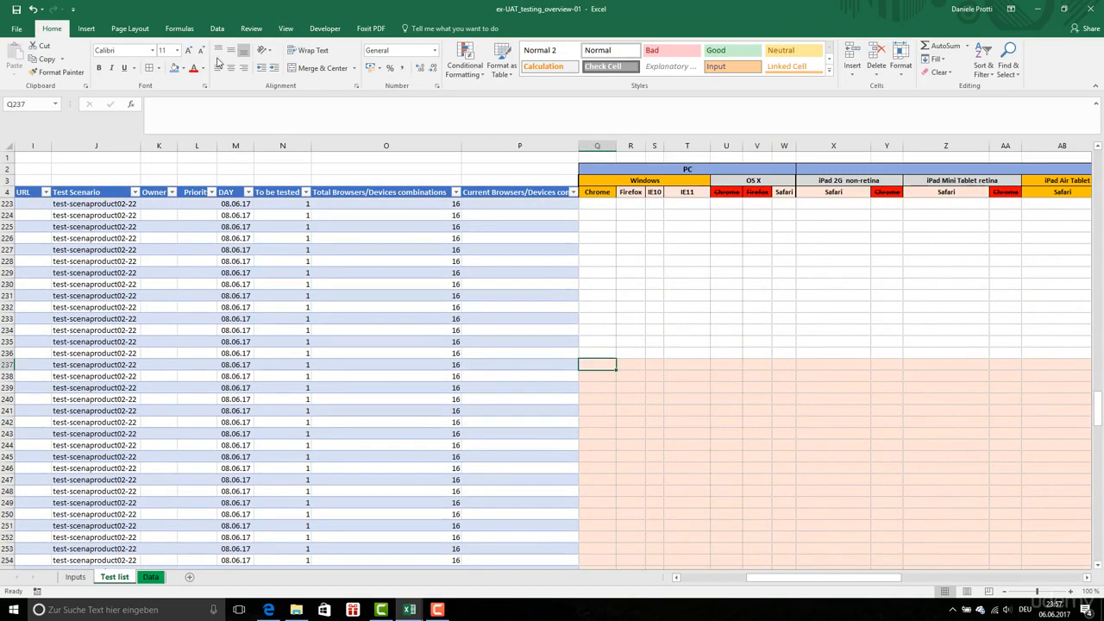
click(468, 70)
click(505, 246)
scroll(593, 436, up, 14)
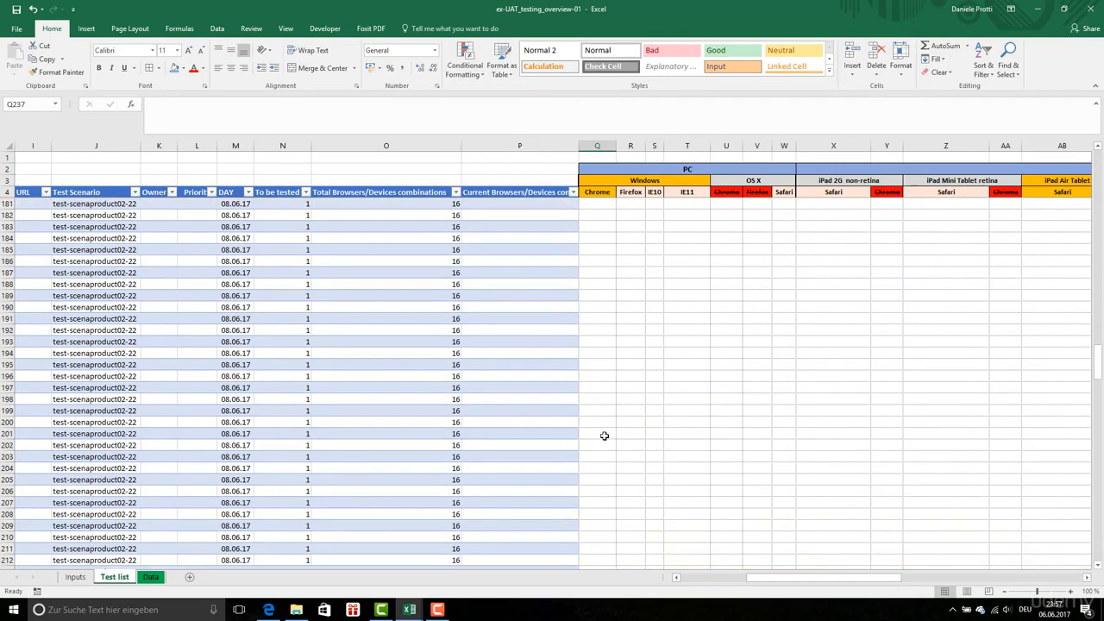
scroll(605, 435, up, 14)
Compare the cell reference of the named range rngTestResults with the test list's first data row, and close its definition
drag(1099, 320, 1101, 167)
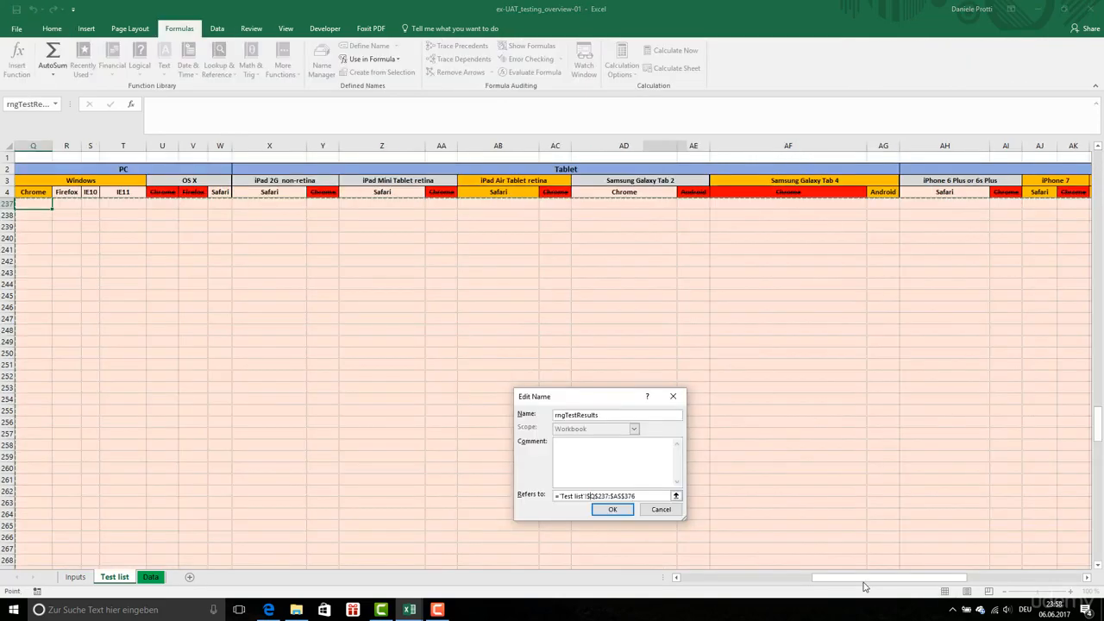
drag(905, 583, 808, 583)
drag(1098, 427, 1098, 164)
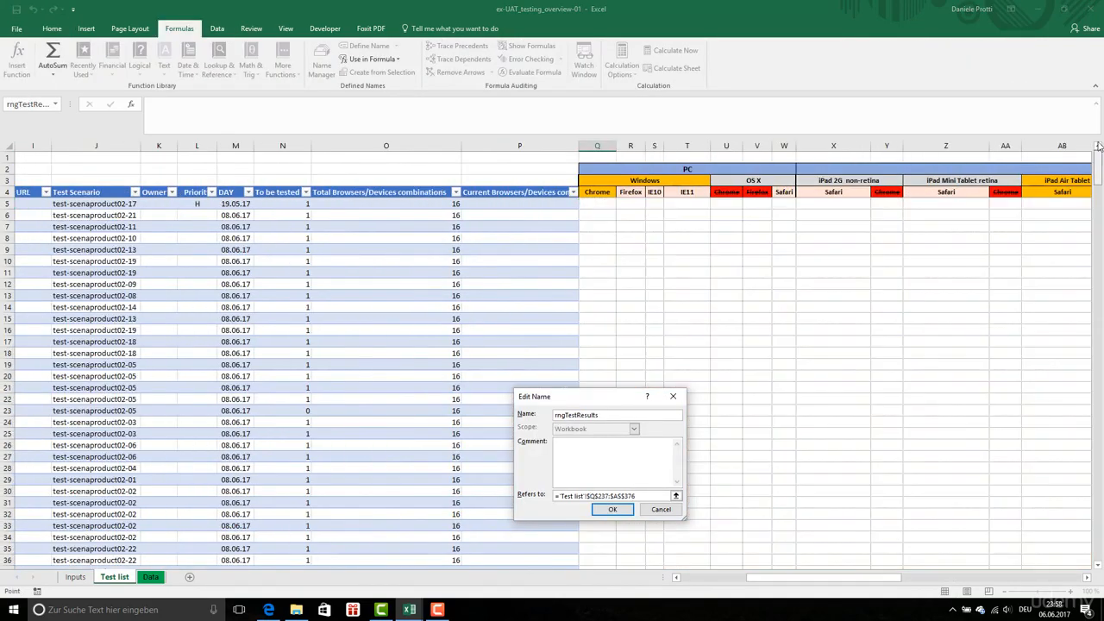
click(589, 497)
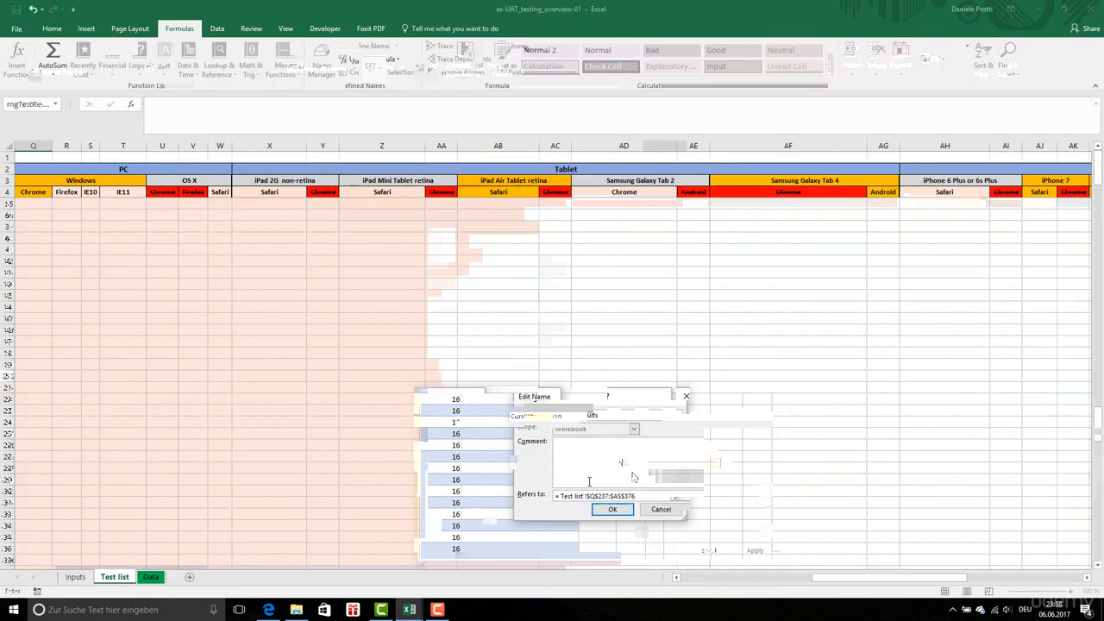
click(661, 510)
click(664, 513)
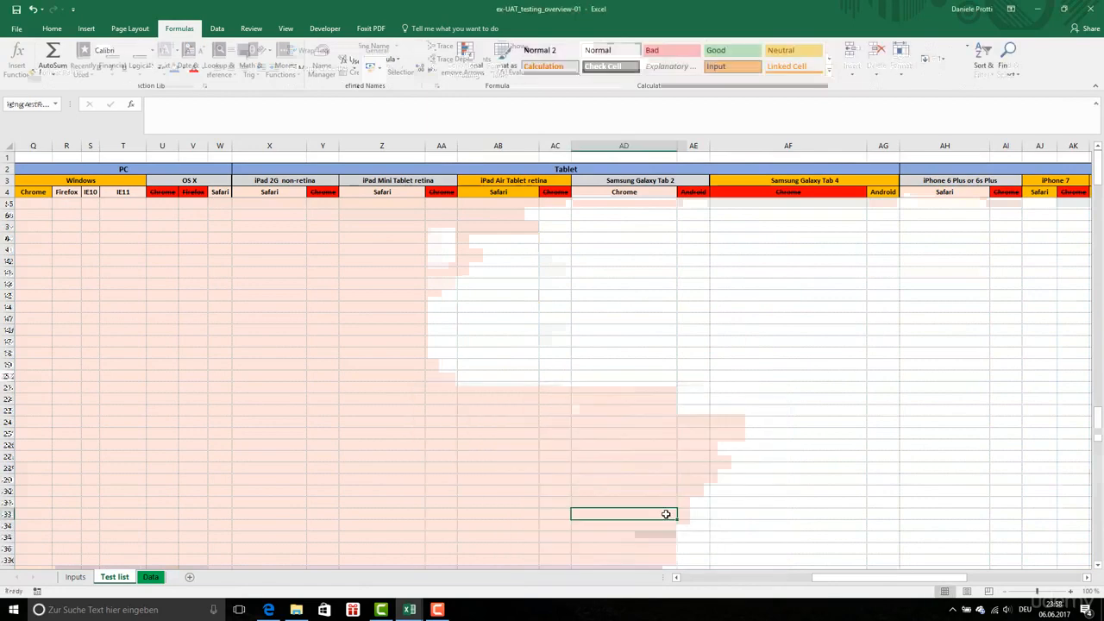
drag(848, 578, 816, 578)
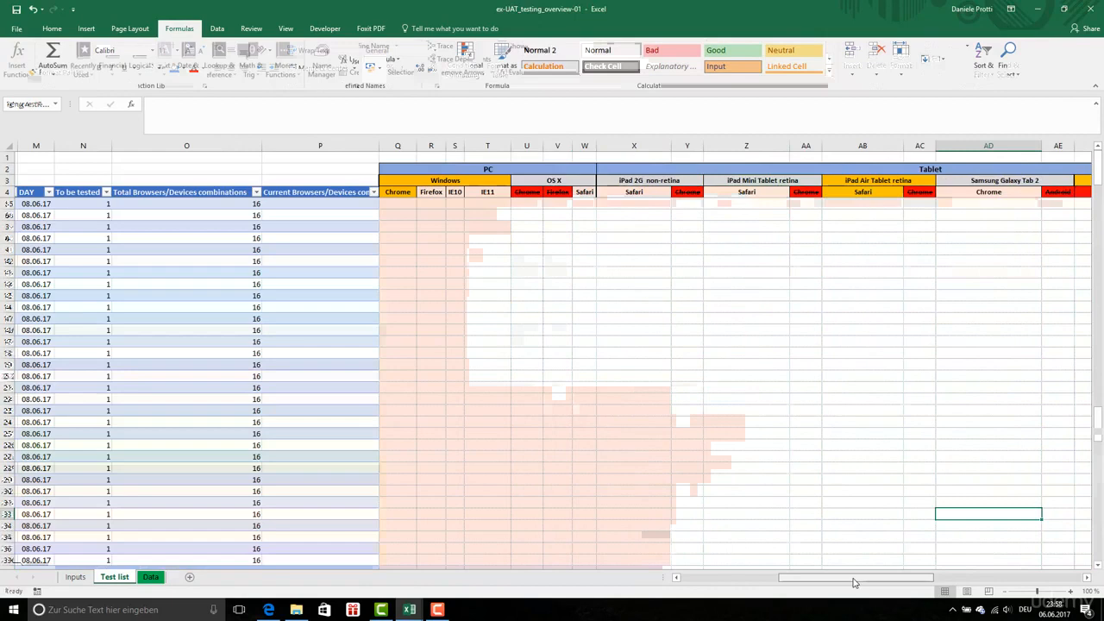
drag(854, 583, 850, 582)
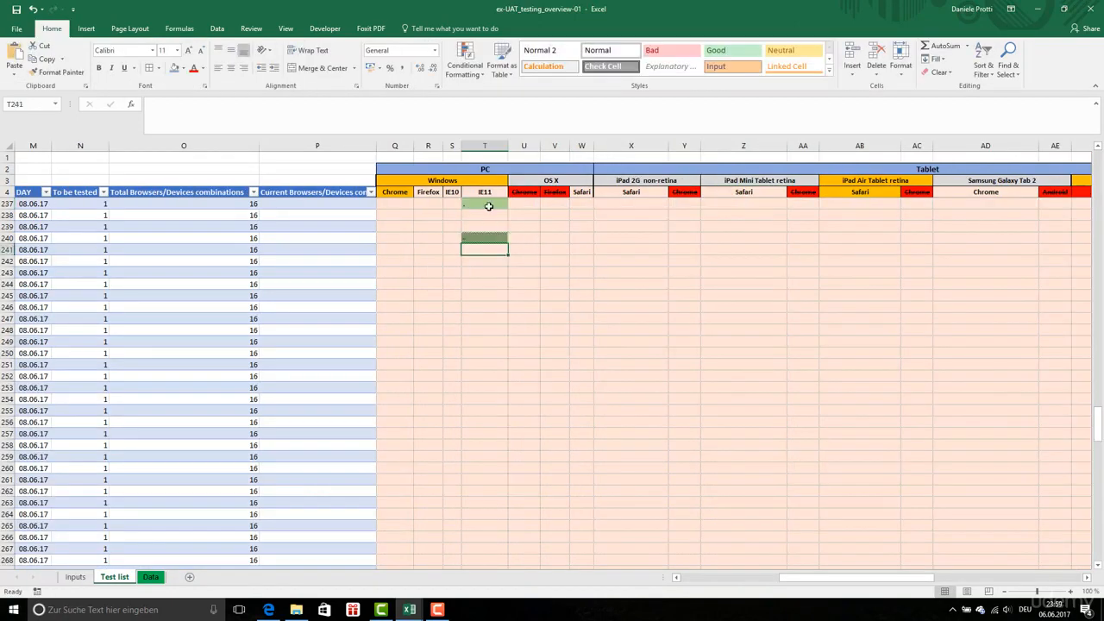
Clear the trial entries in the IE11 column at cells T237 and T240
click(488, 207)
key(Delete)
click(484, 241)
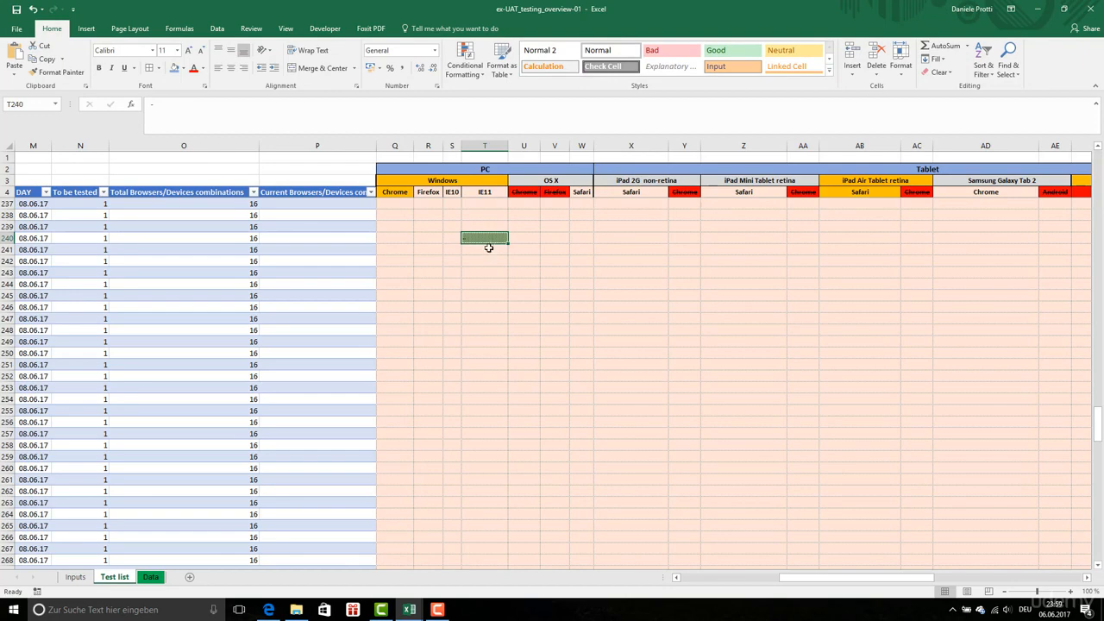
key(Delete)
click(517, 226)
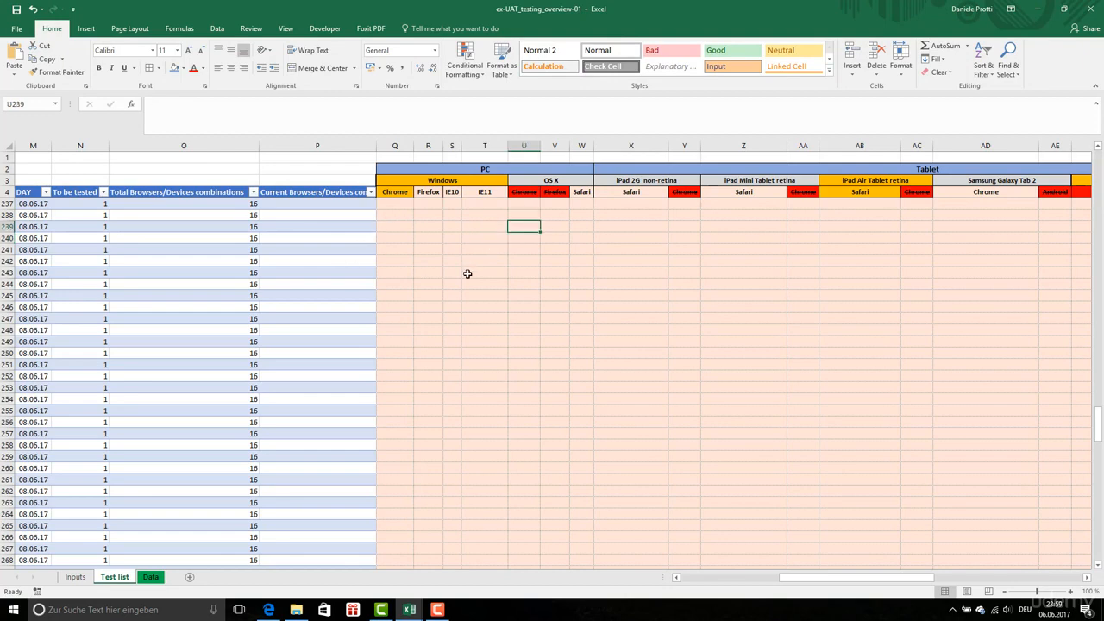
Give the browser and device columns Q through AS one uniform, narrower column width
scroll(466, 276, up, 3)
scroll(455, 282, up, 3)
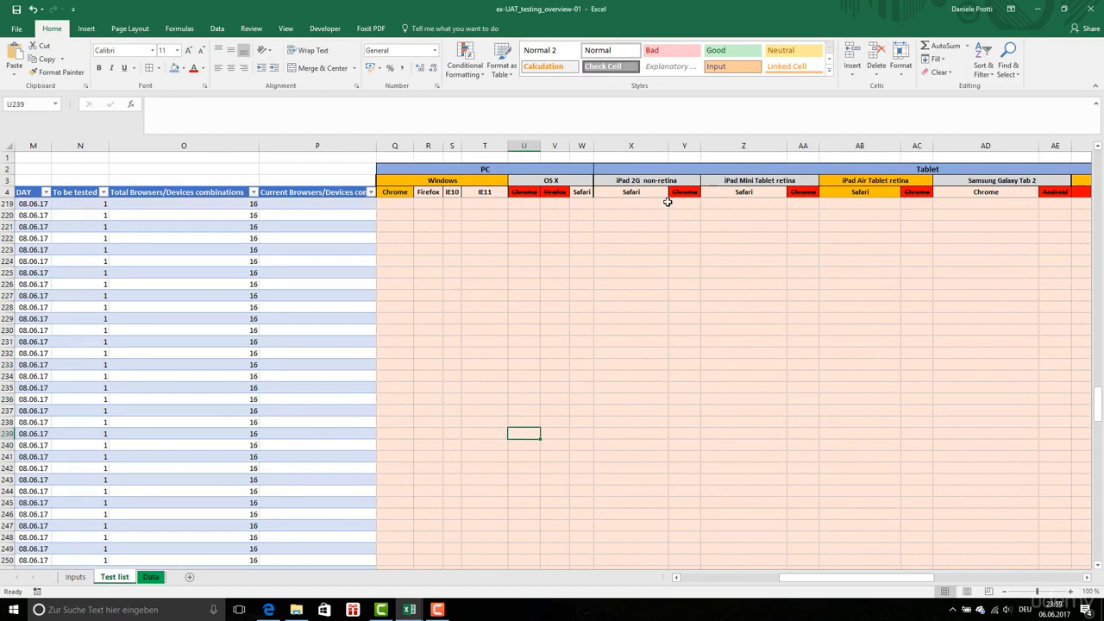
drag(669, 147, 614, 147)
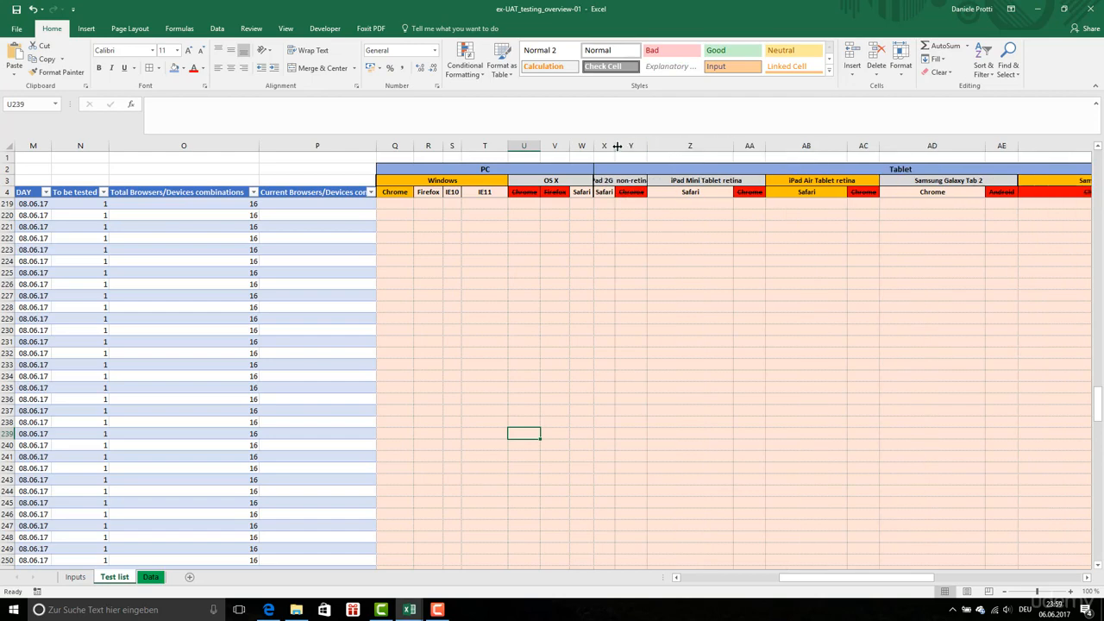
mouse_move(400, 145)
mouse_down()
mouse_move(857, 169)
mouse_move(398, 158)
mouse_up()
right_click(398, 157)
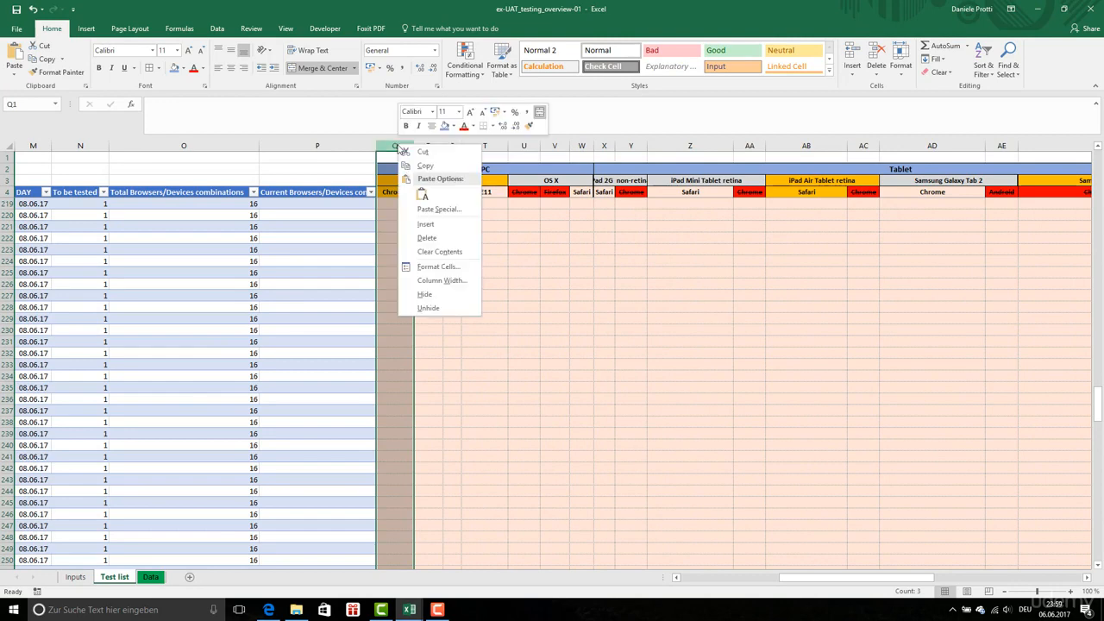
click(432, 291)
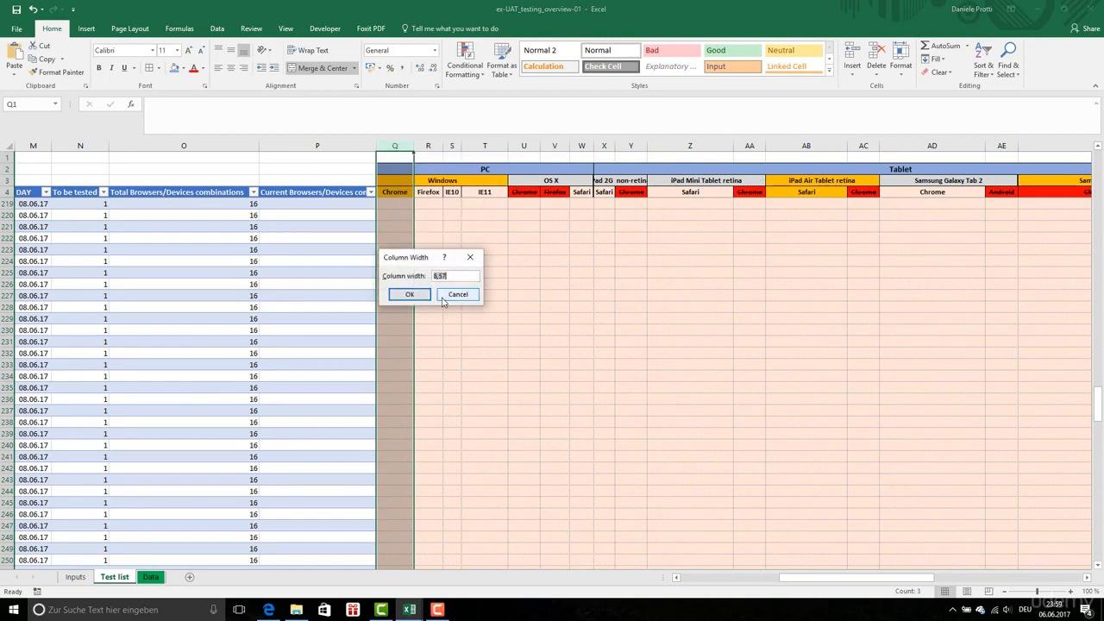
click(411, 294)
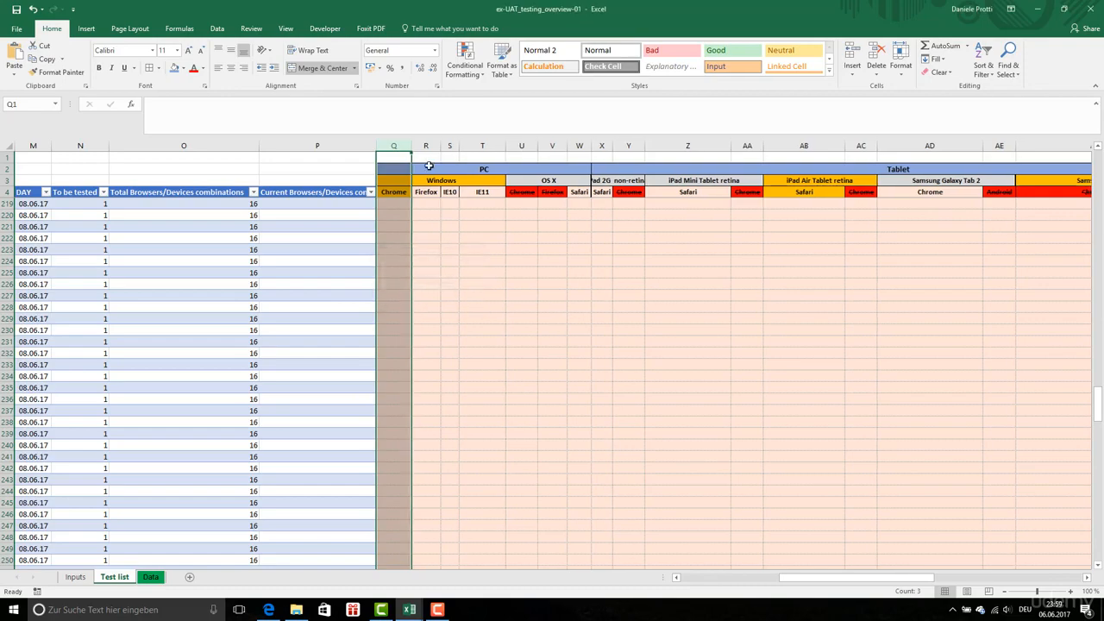
drag(426, 158, 984, 155)
key(F4)
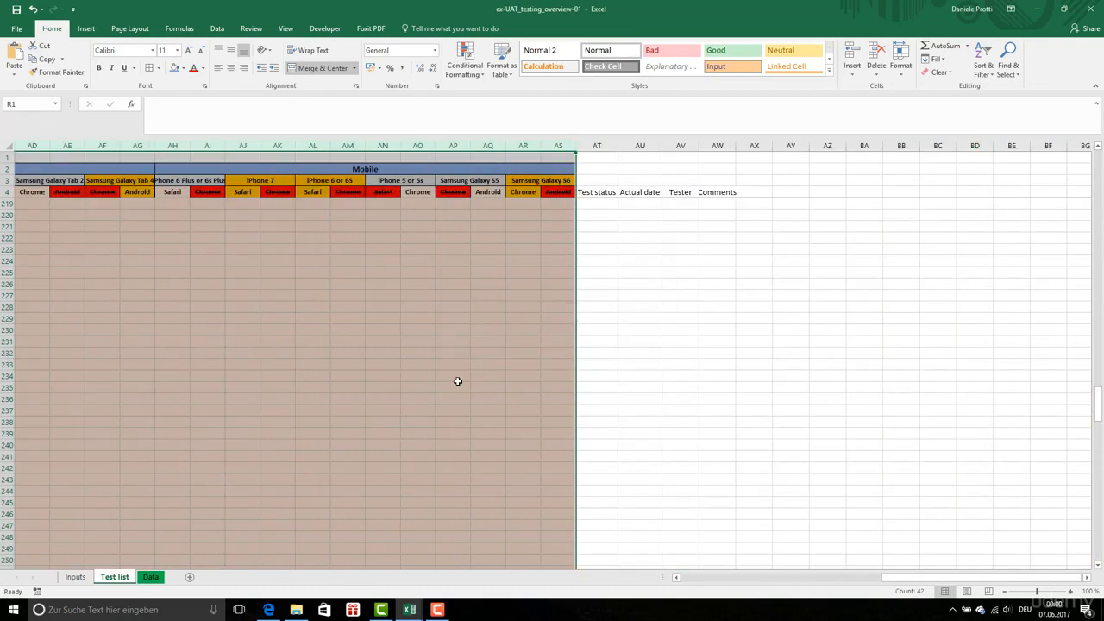
click(442, 352)
Test the non-blank formatting by entering x in the Firefox cell R221, and clear the entry again
drag(914, 577, 809, 578)
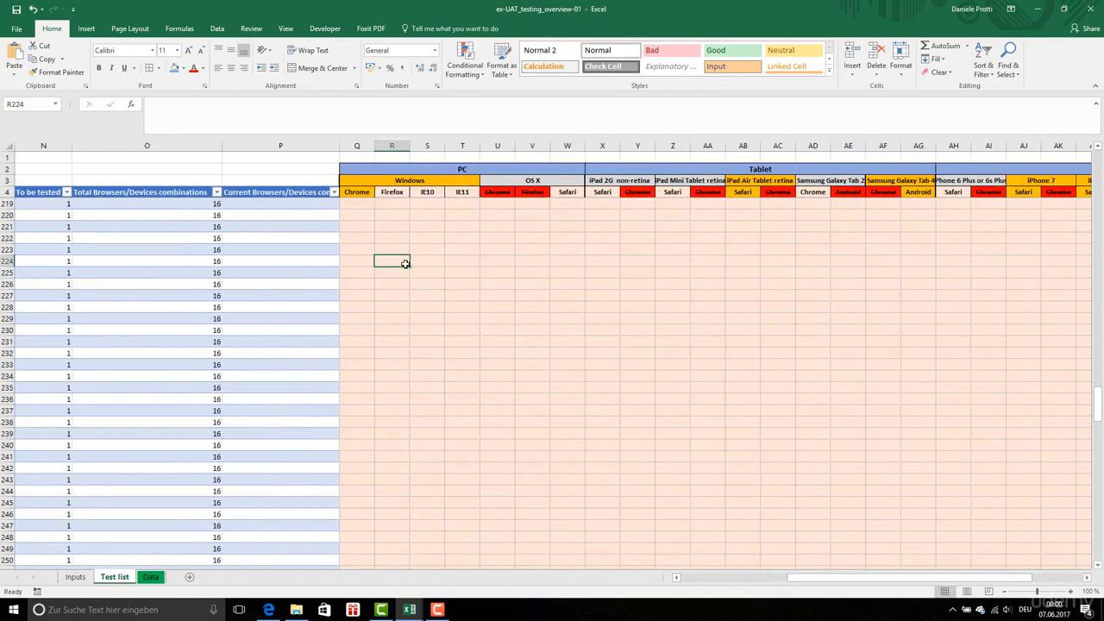
click(388, 227)
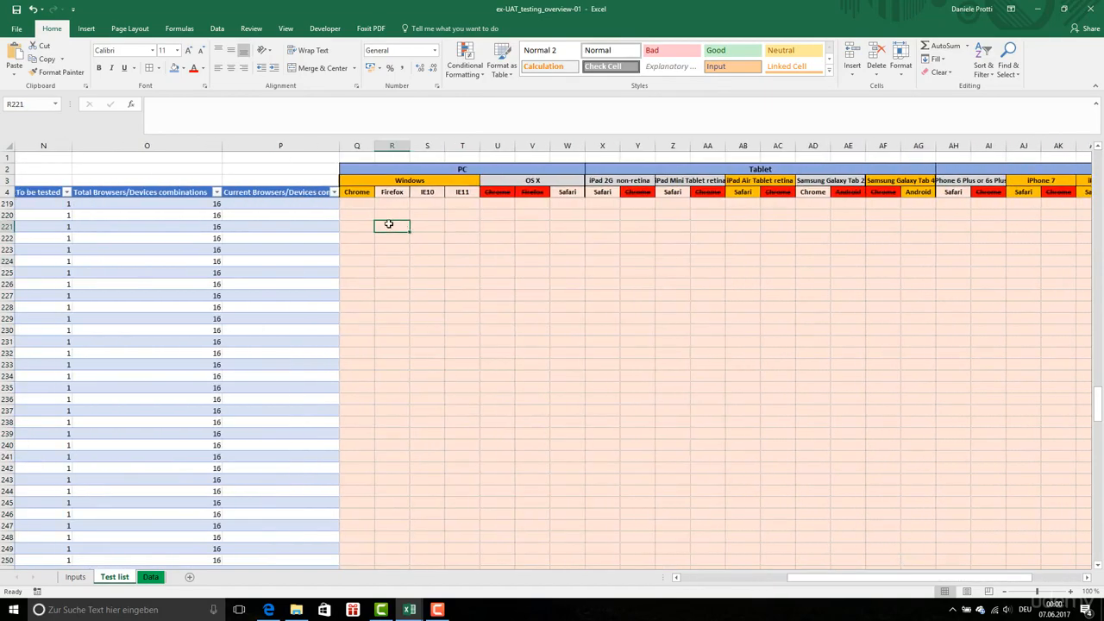
text(x)
click(412, 264)
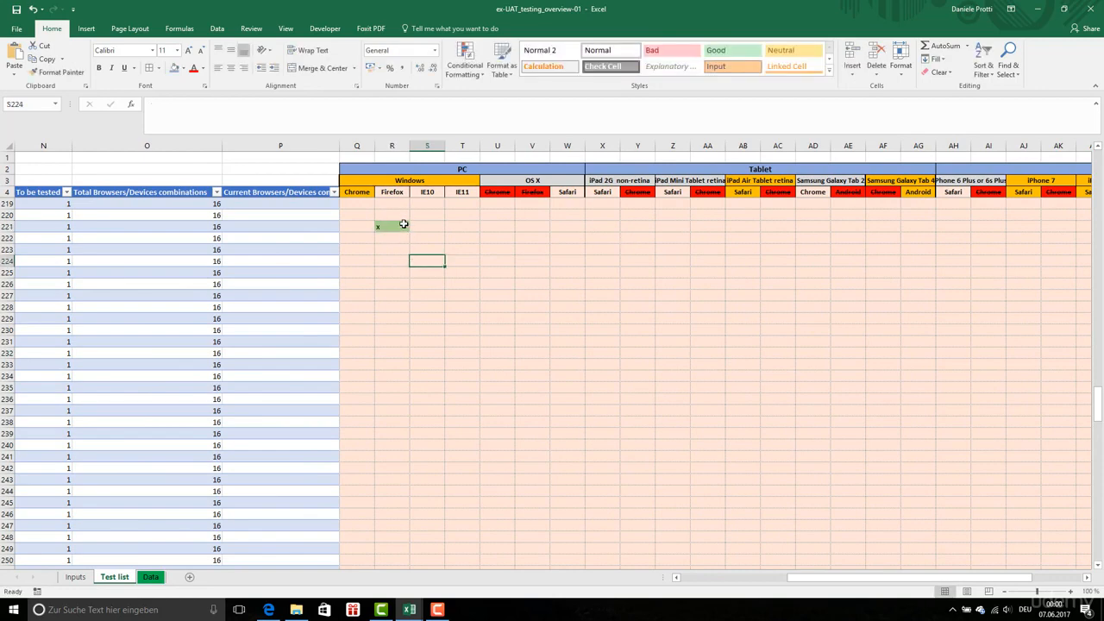
click(401, 230)
key(Delete)
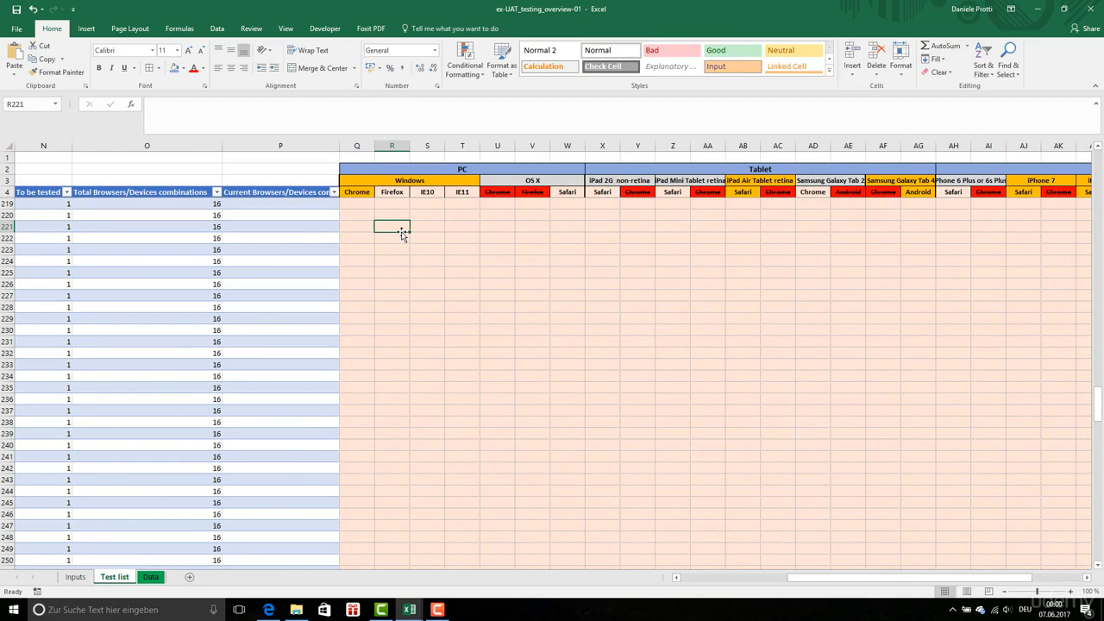
key(ctrl+End)
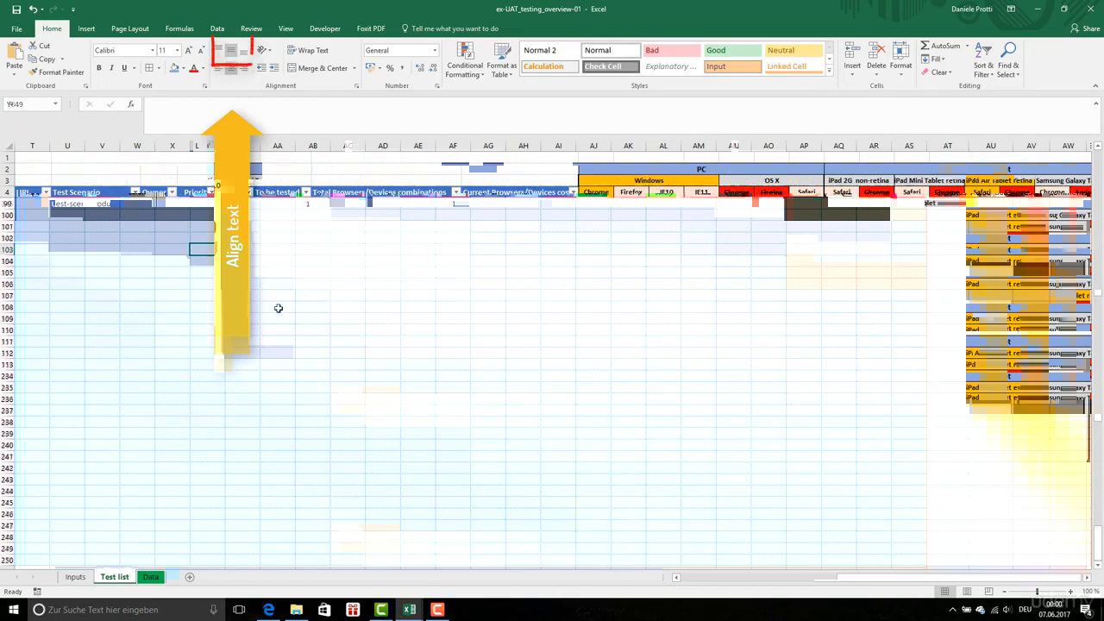
key(ctrl+Home)
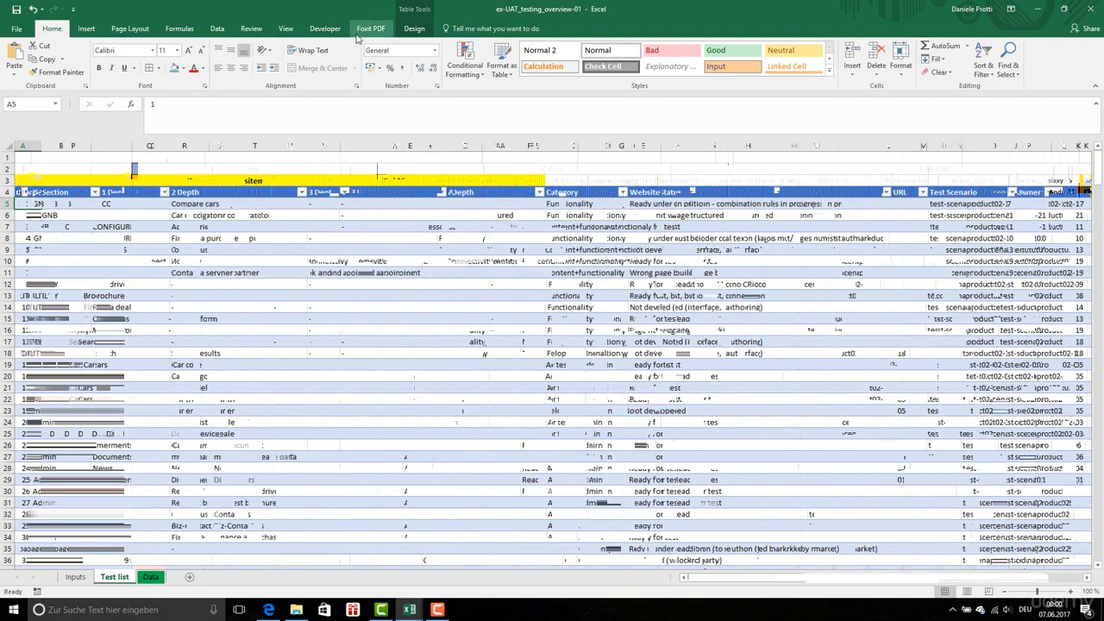
click(255, 28)
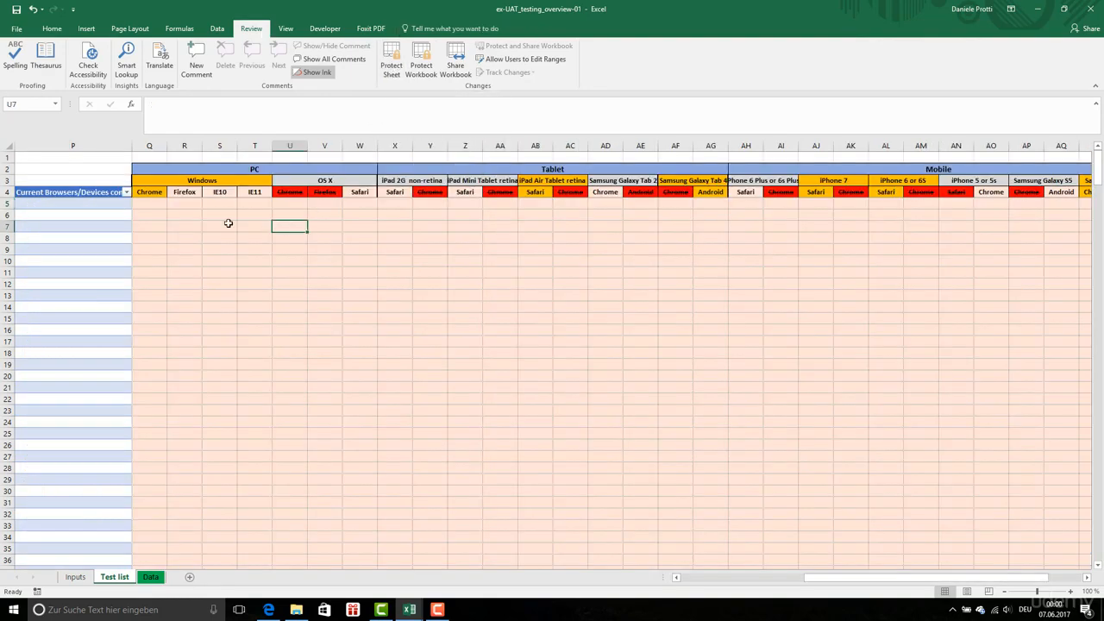
click(154, 207)
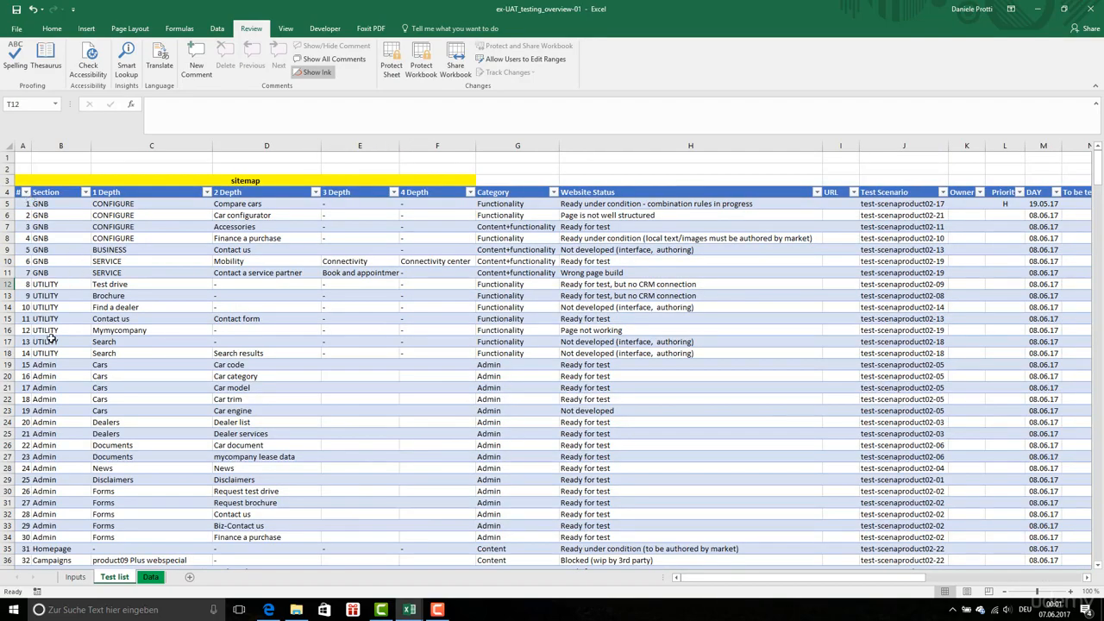
Narrow the 1 Depth and Website Status columns of the test list
drag(211, 145, 190, 145)
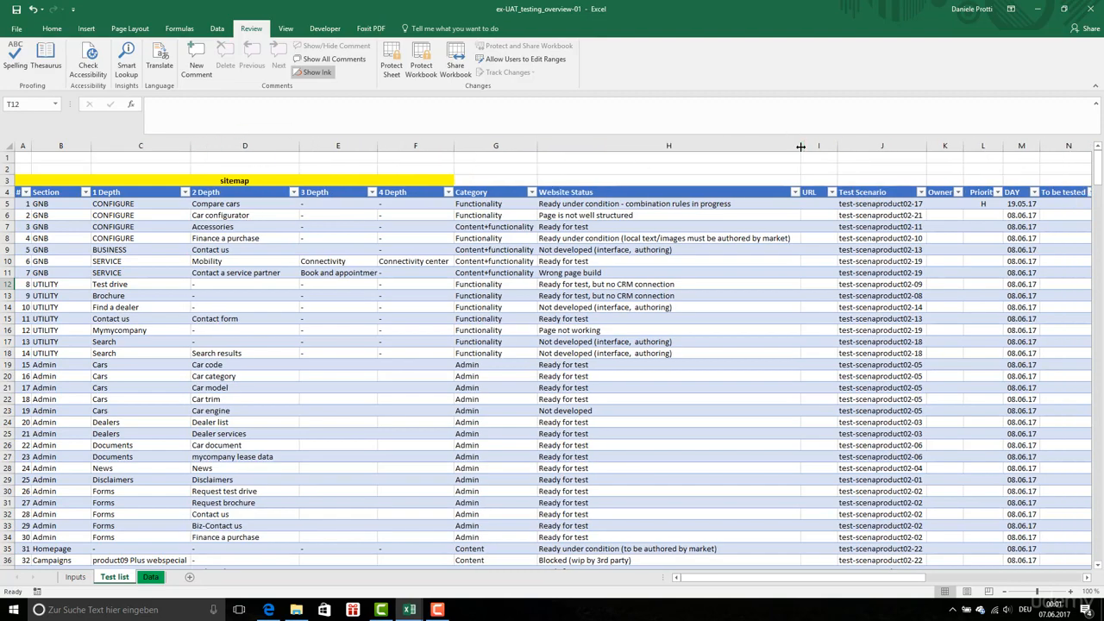
drag(800, 147, 753, 147)
click(838, 352)
Narrow the Total and Current Browsers/Devices combinations columns, and select the first data cell of the latter, P5
drag(828, 578, 916, 578)
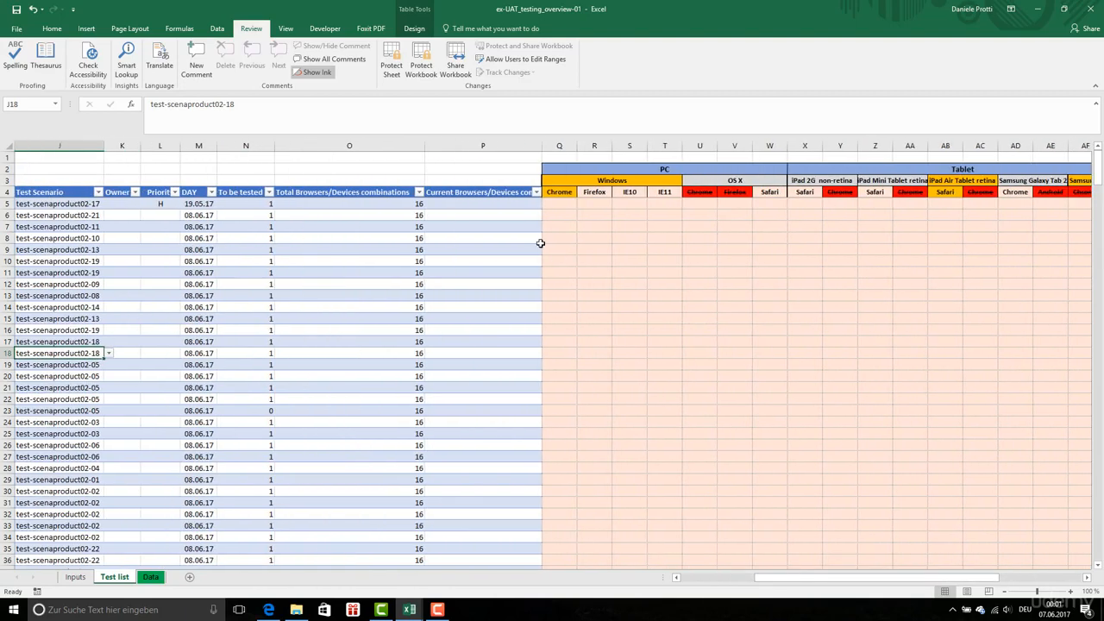
drag(429, 150, 328, 148)
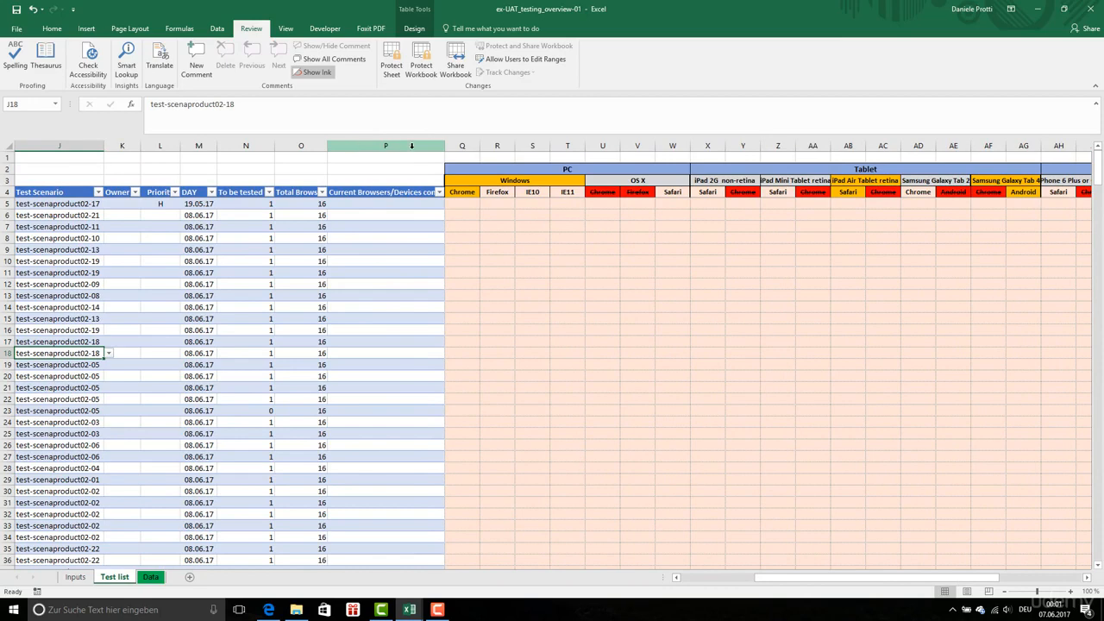
drag(444, 149, 376, 149)
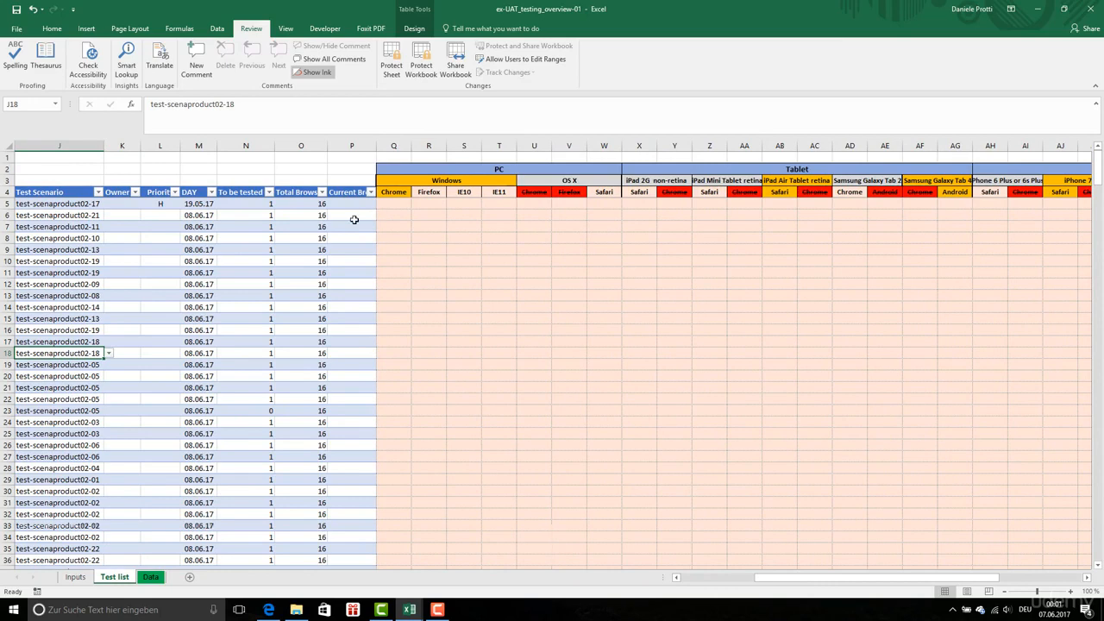
click(350, 207)
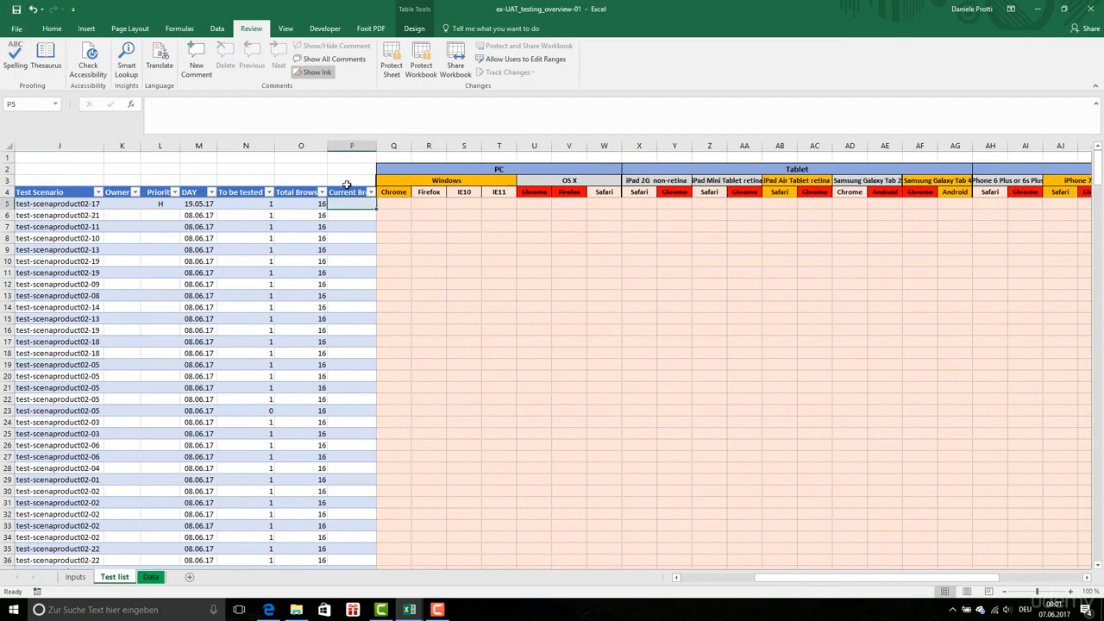